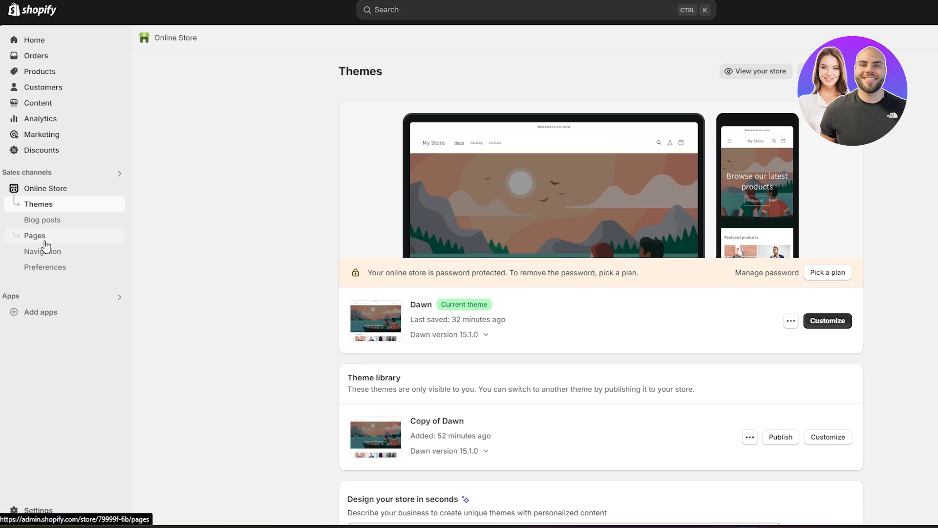
Step: View the live storefront and open the Floral White Top product page from the featured products
click(757, 72)
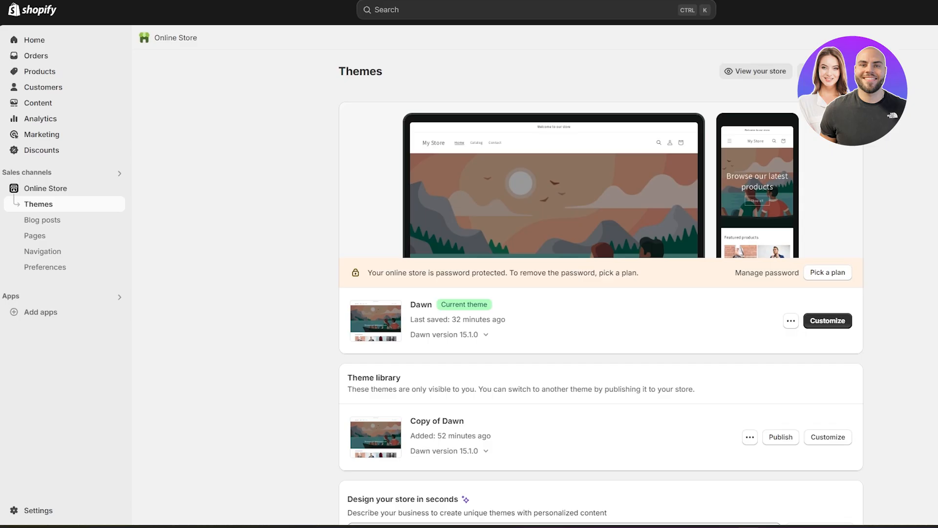
scroll(473, 329, down, 8)
scroll(606, 337, up, 2)
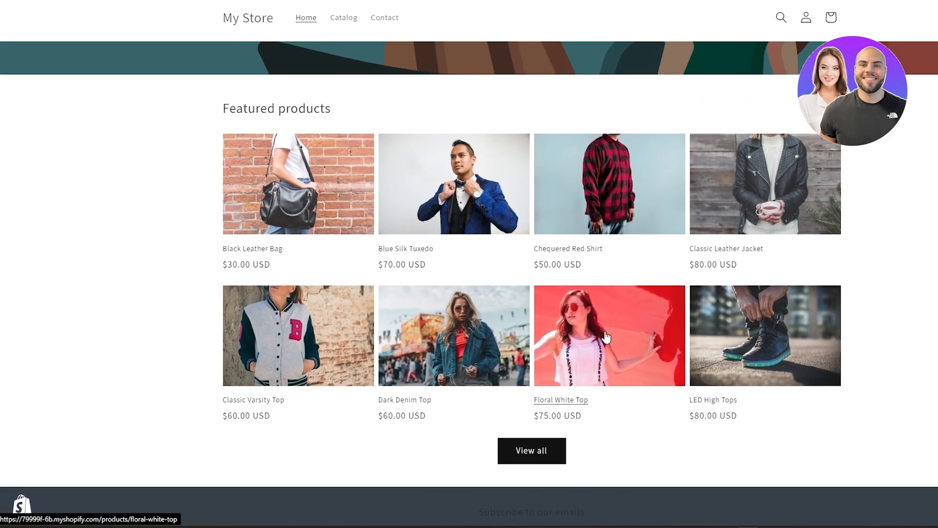
click(629, 339)
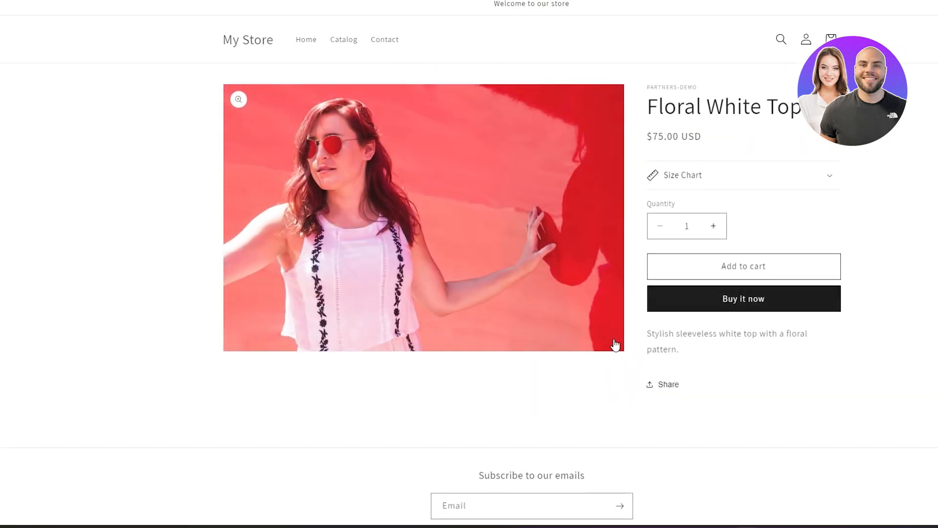
Step: Expand the product's size chart, examine its size table and measuring guidelines, and collapse it again
click(768, 183)
scroll(685, 308, down, 6)
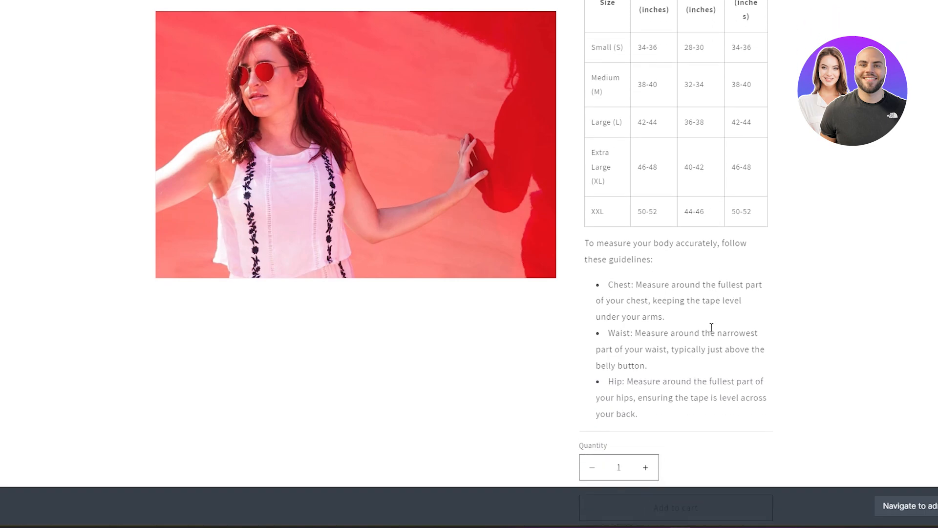
scroll(706, 329, up, 6)
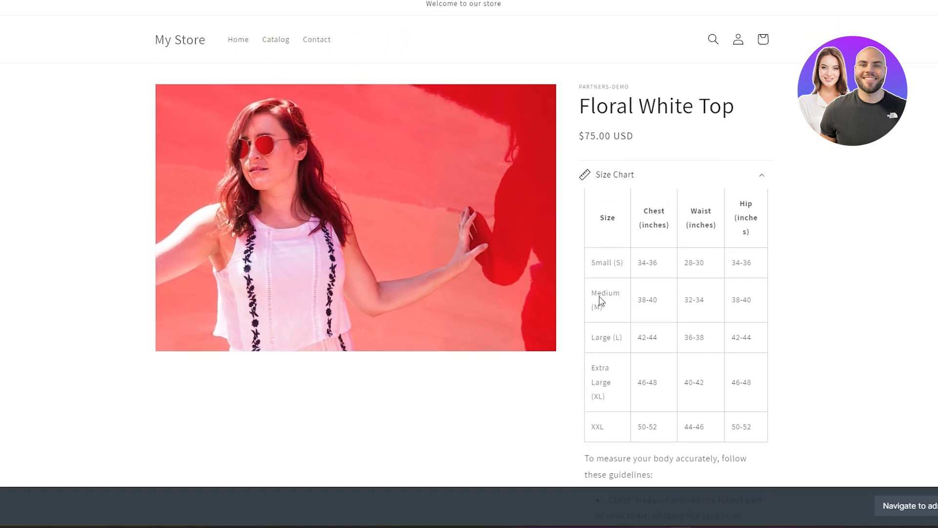
scroll(604, 293, down, 5)
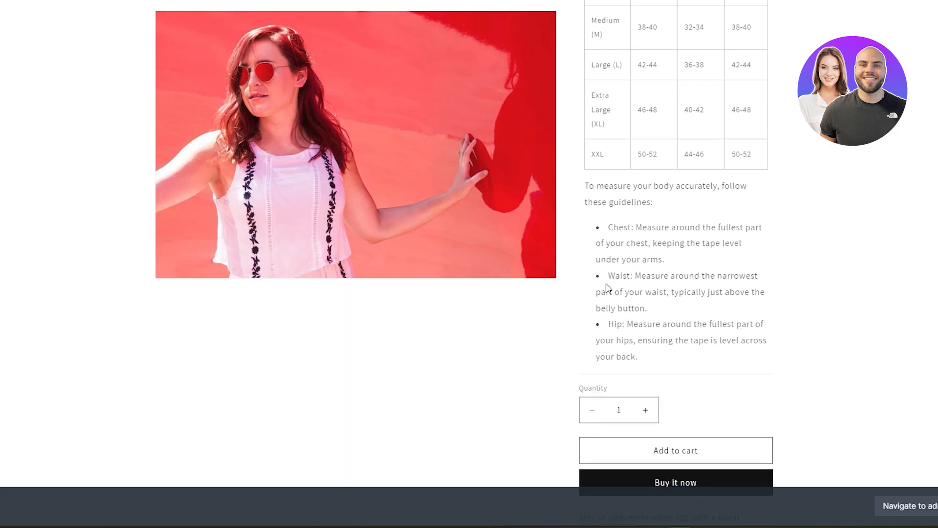
scroll(605, 287, up, 5)
click(762, 176)
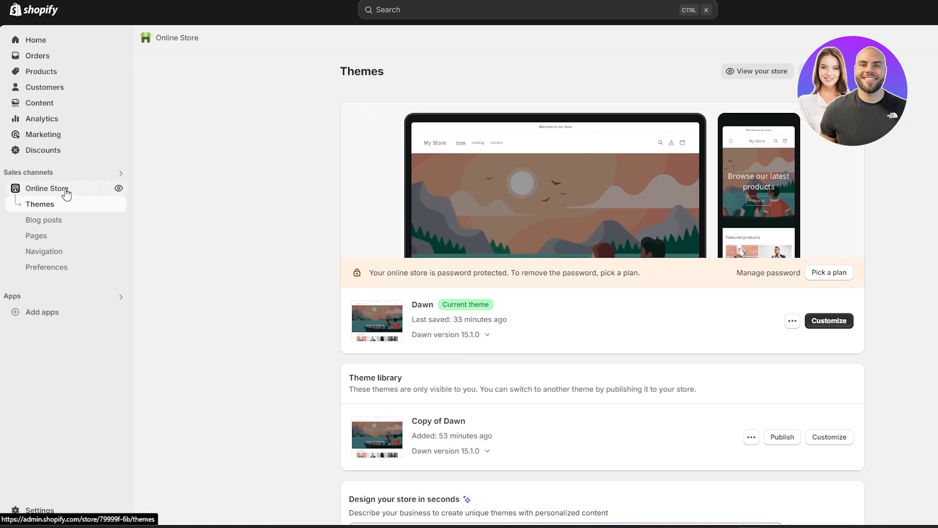
Step: Add a new page to the online store and enter "Mens" as its title
click(36, 236)
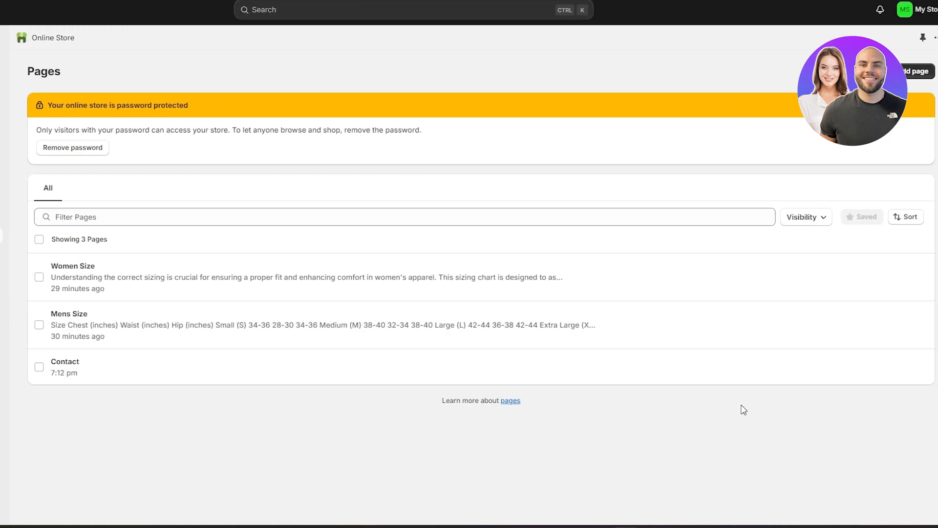
click(909, 77)
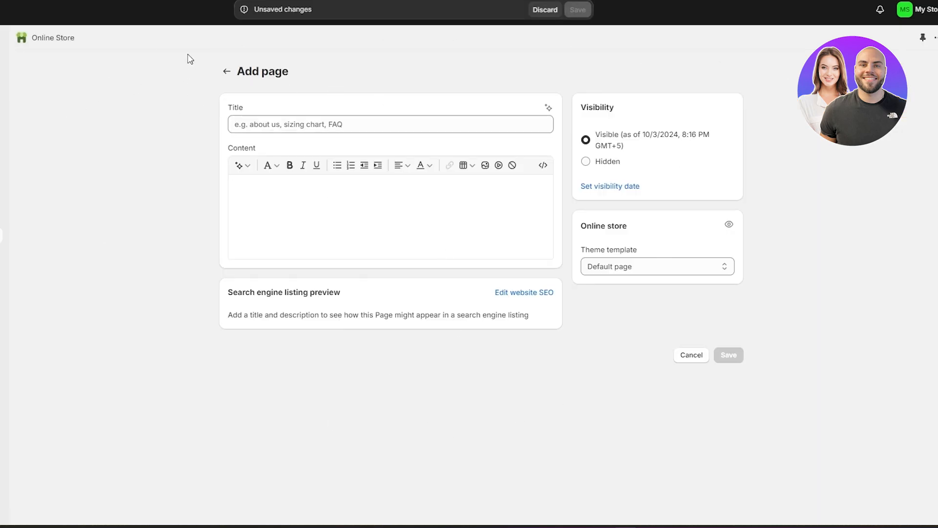
click(243, 120)
text(Mens)
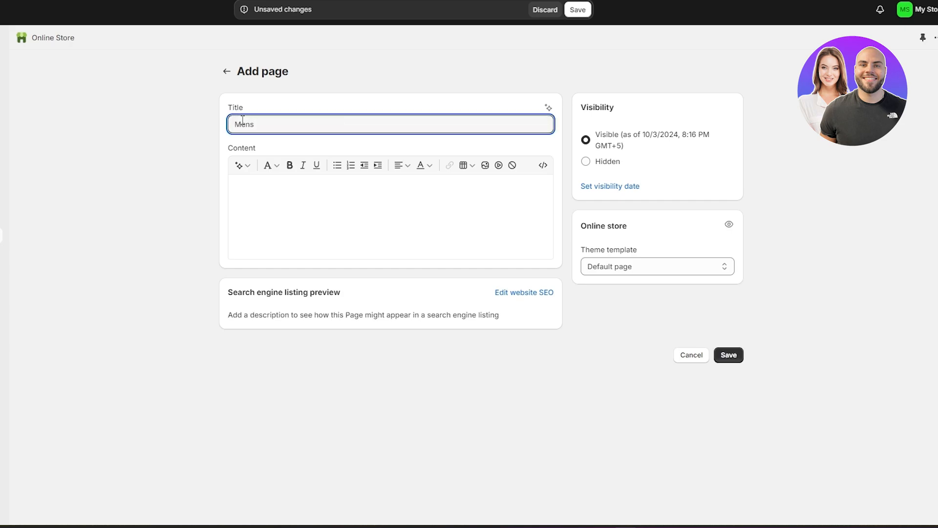
Step: Insert a table in the page content and enter "United States" in its first cell
click(245, 195)
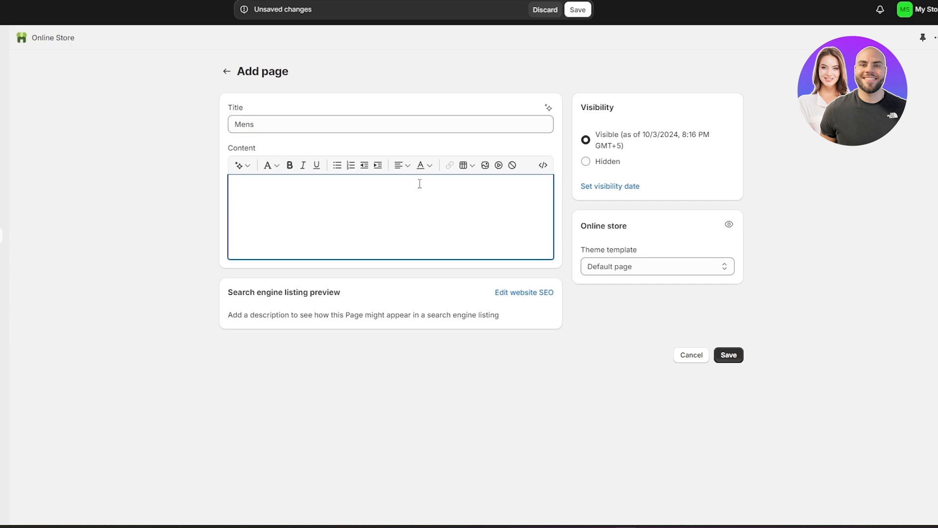
click(467, 171)
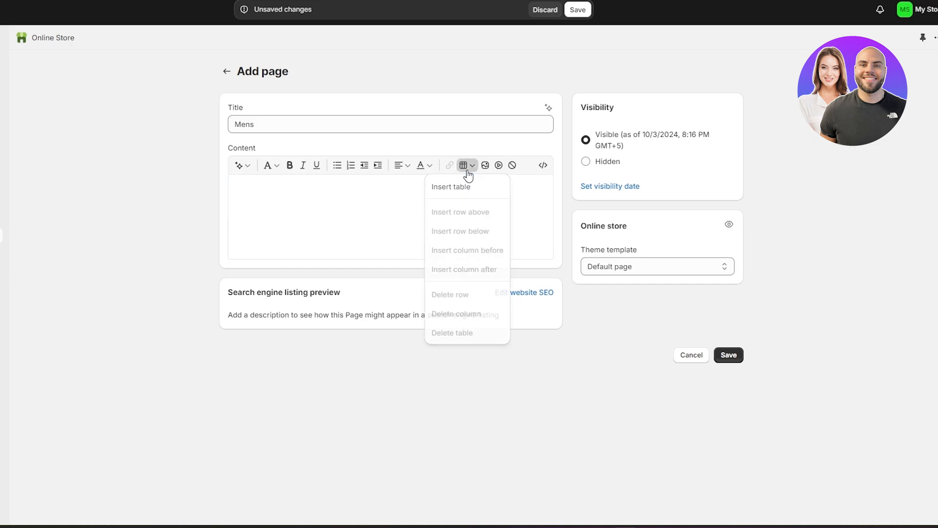
click(469, 192)
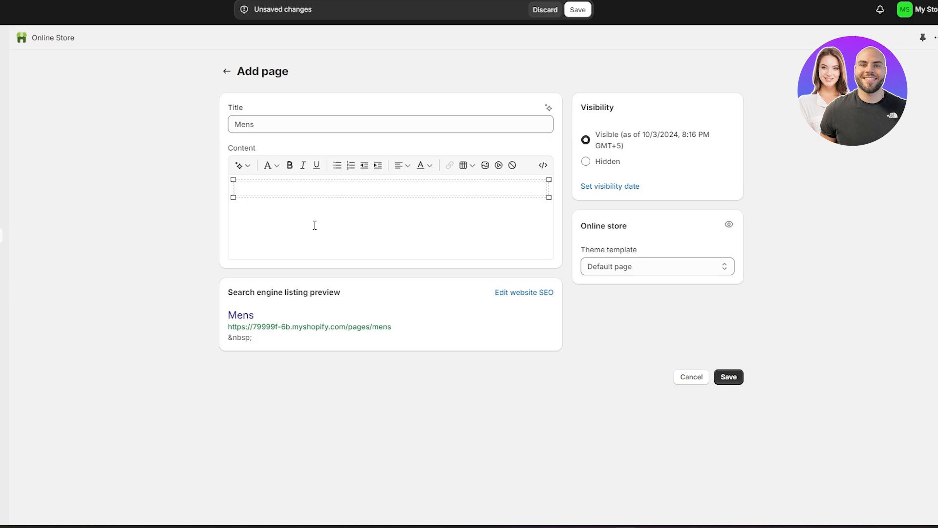
click(379, 221)
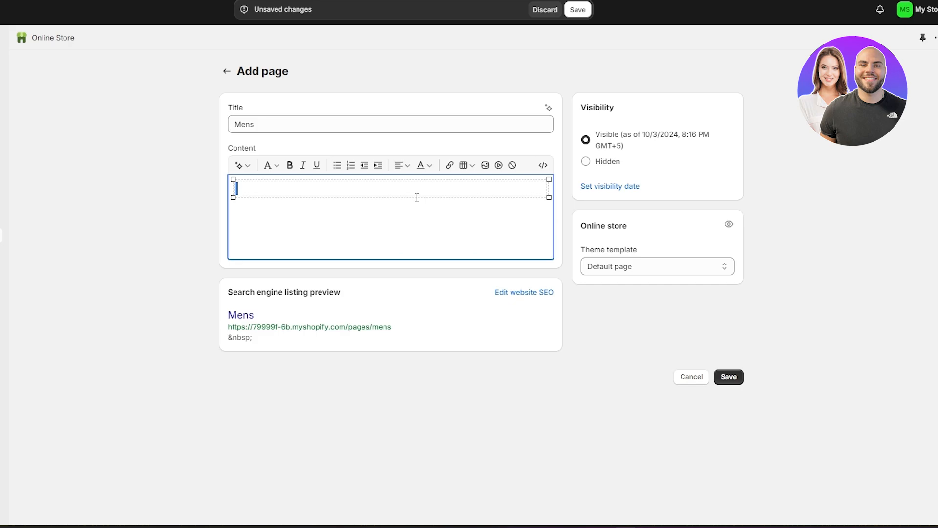
click(419, 188)
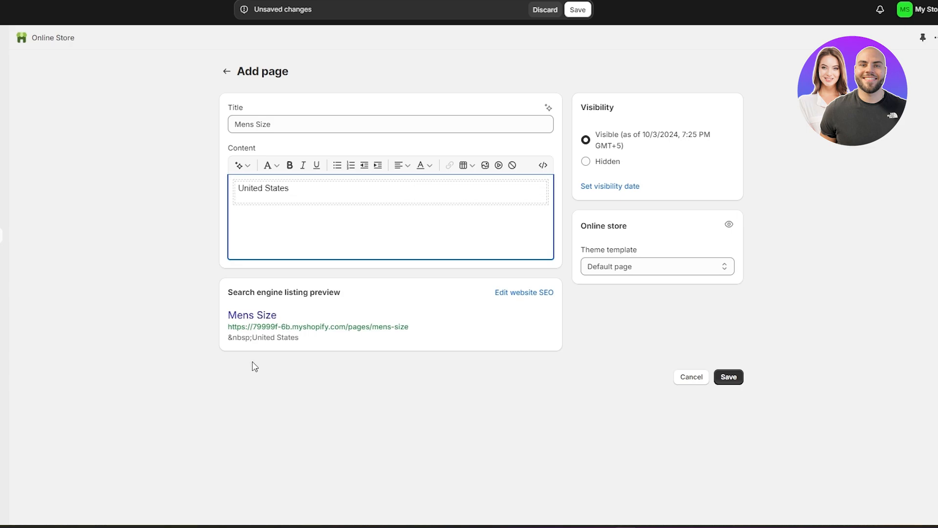
Step: Insert a row below the "United States" row in the table
click(290, 197)
click(287, 213)
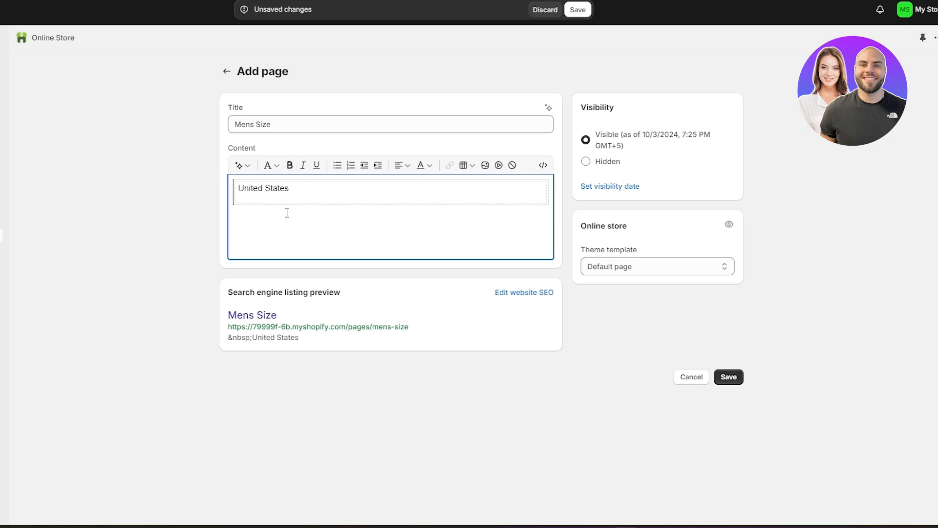
click(468, 166)
click(367, 201)
click(471, 166)
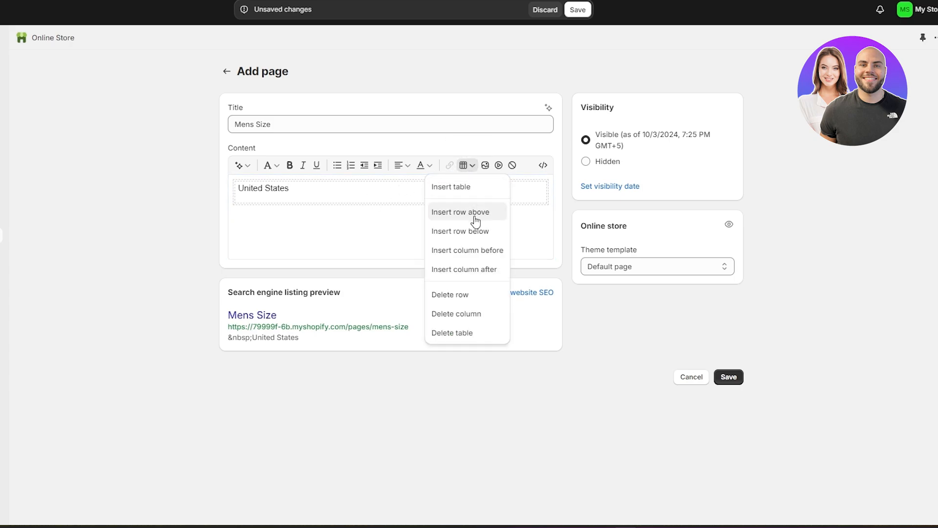
click(477, 232)
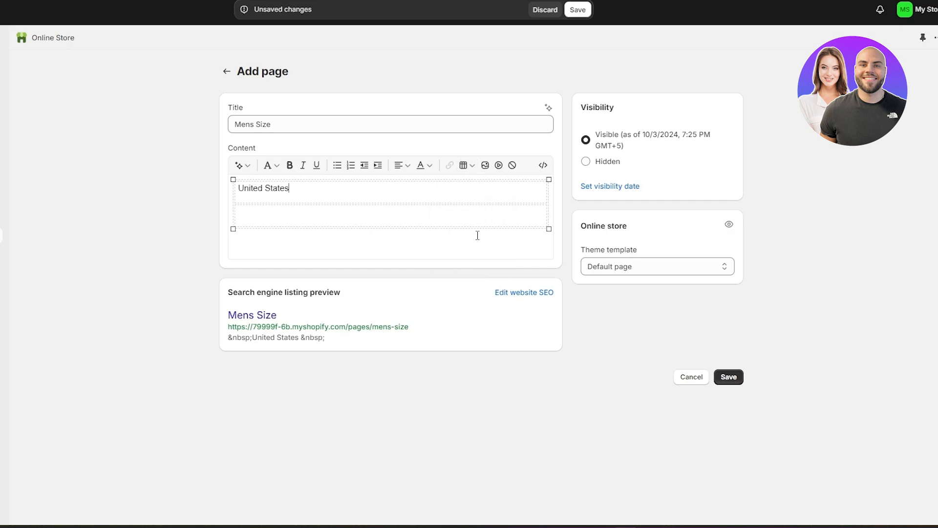
Step: Insert two more columns after the table's first column
click(319, 218)
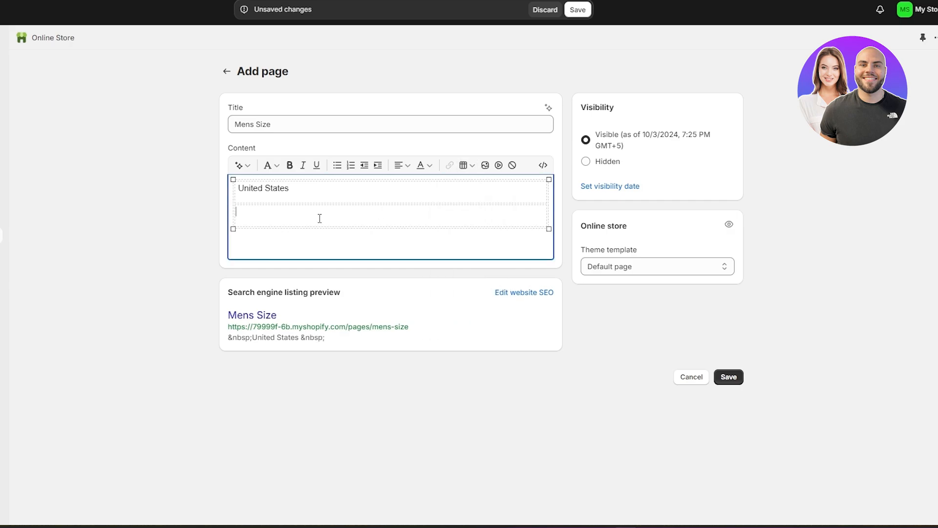
click(468, 167)
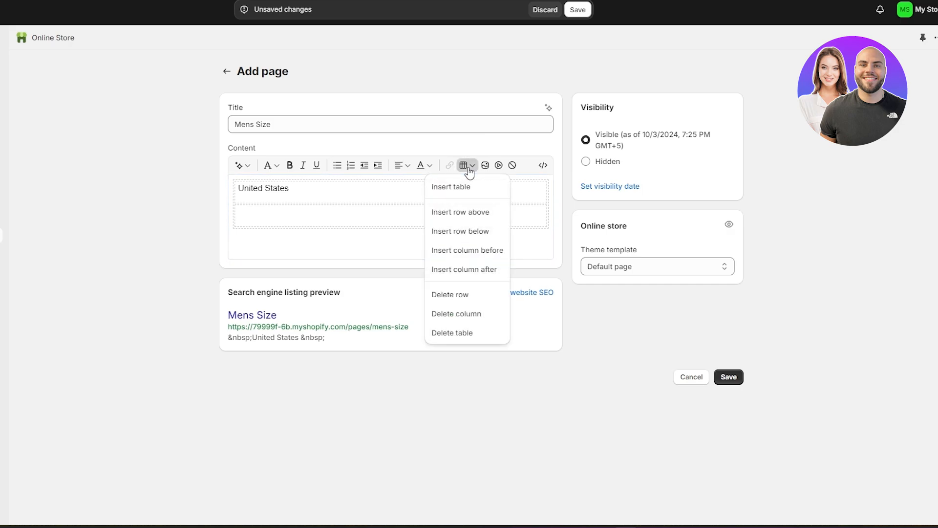
click(473, 273)
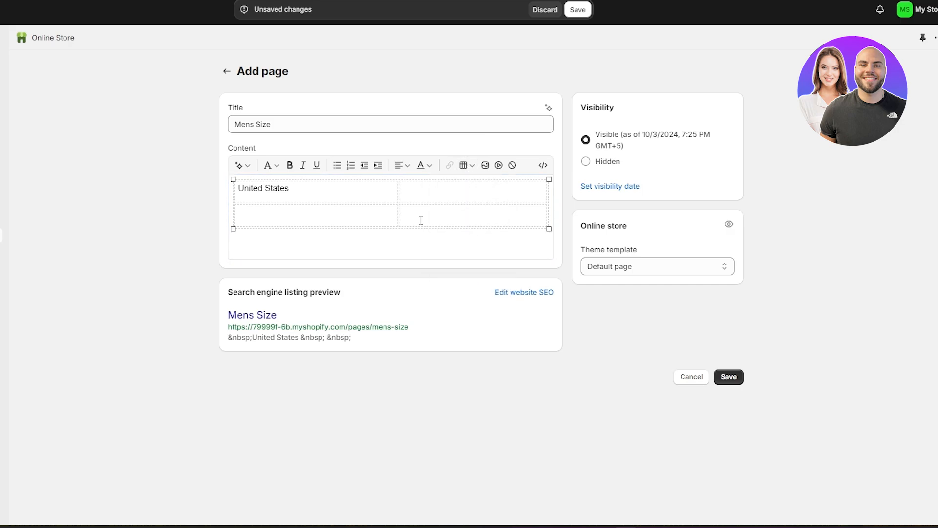
click(462, 167)
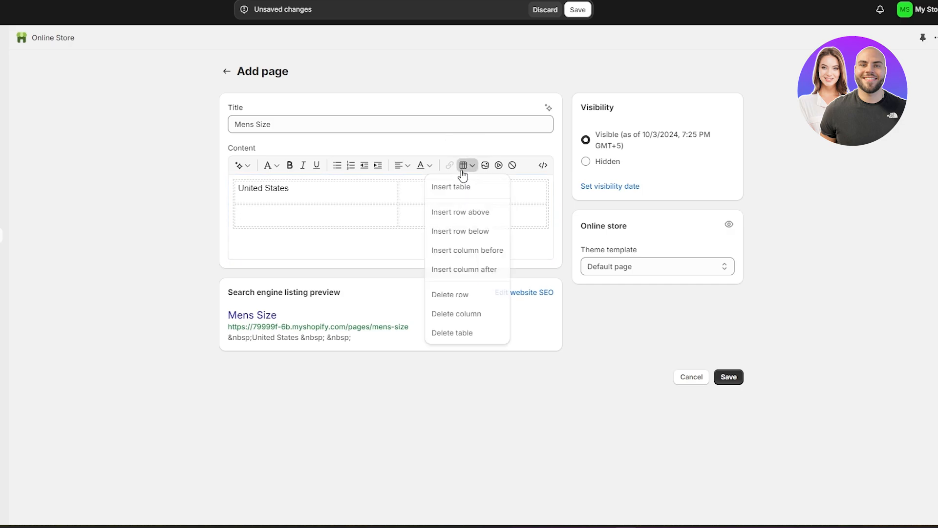
click(477, 278)
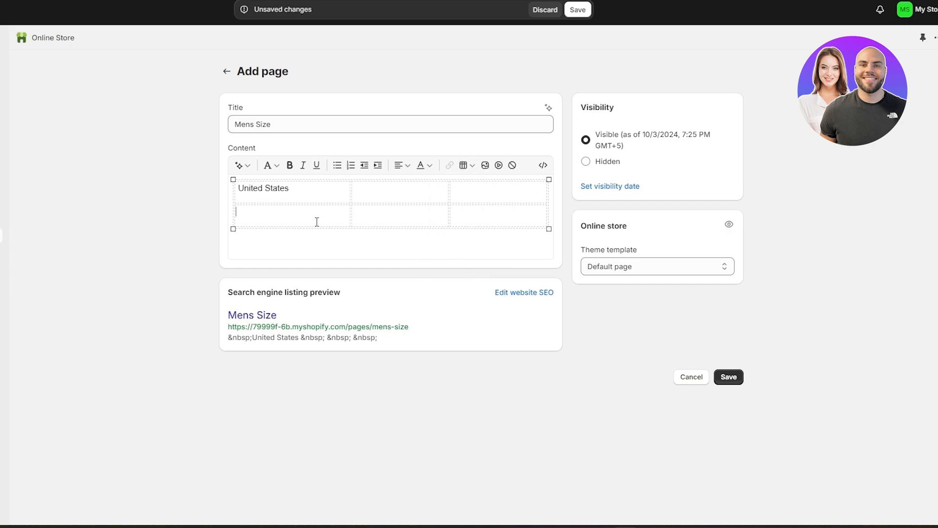
Step: Enter "UK" and "Asia" in the two empty header cells beside "United States"
click(360, 189)
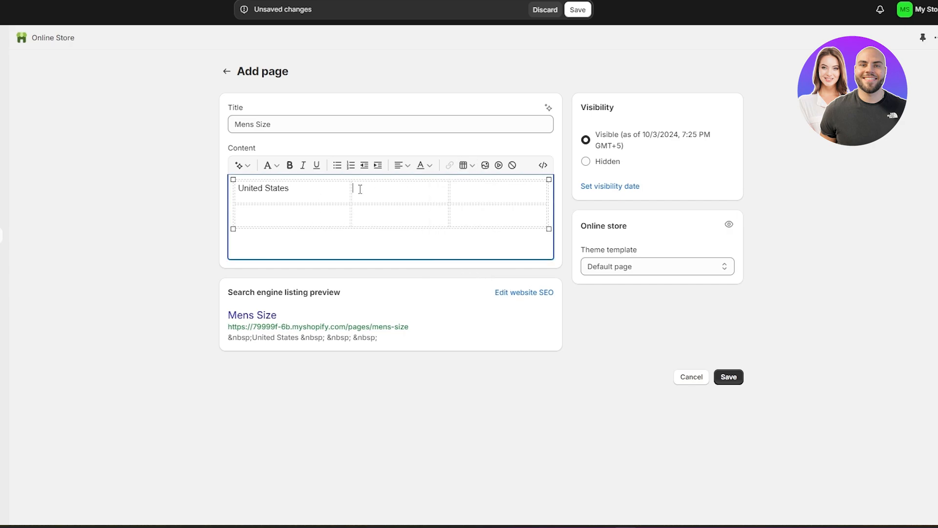
text(UK )
text(Asia)
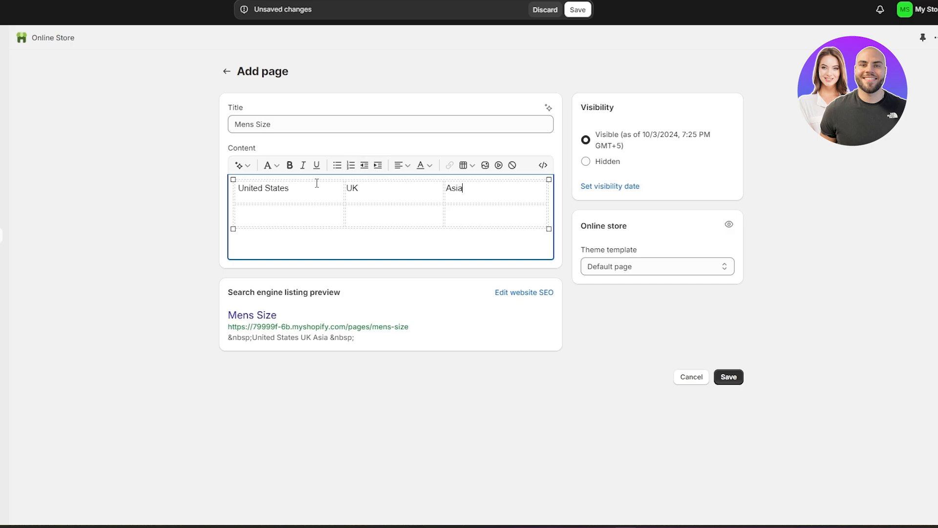
Step: Center-align the Asia, UK and United States header cells
click(400, 166)
click(416, 204)
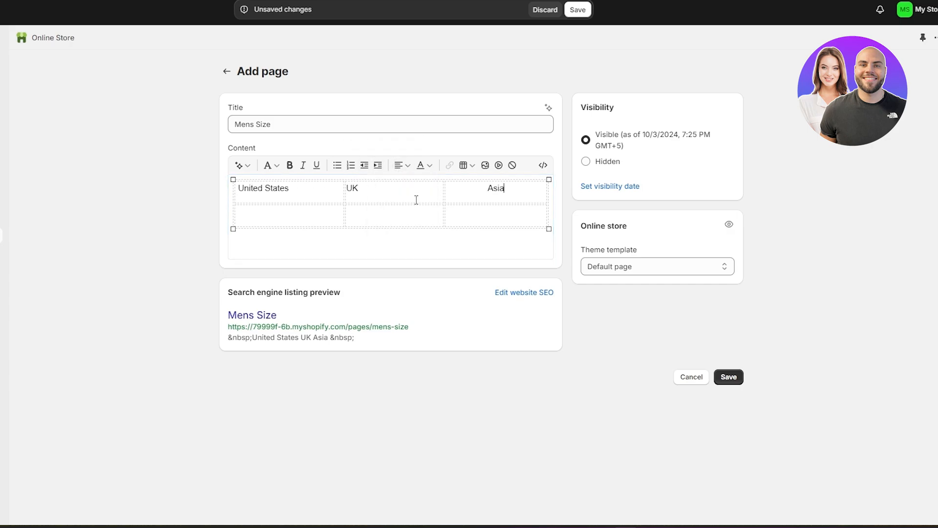
click(389, 190)
click(399, 166)
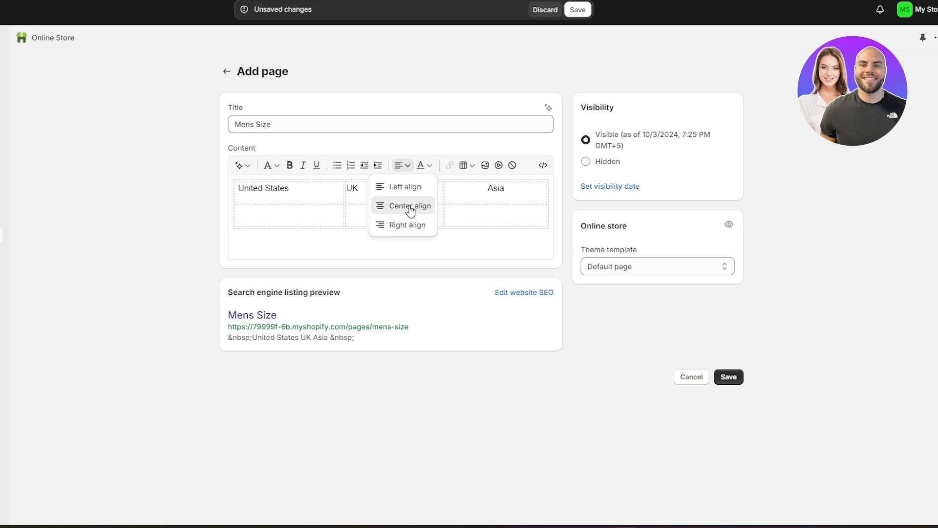
click(411, 206)
click(319, 191)
click(400, 165)
click(415, 212)
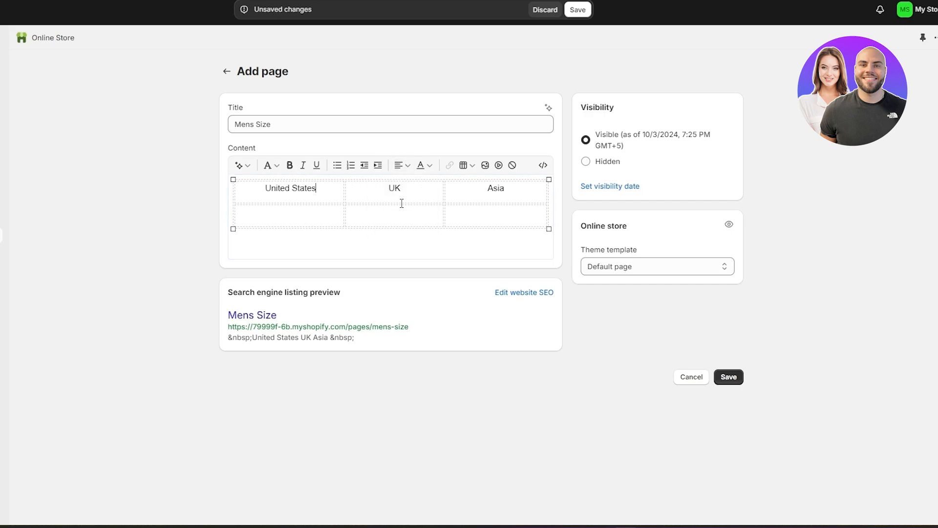
Step: Insert a new column before the United States column
click(305, 224)
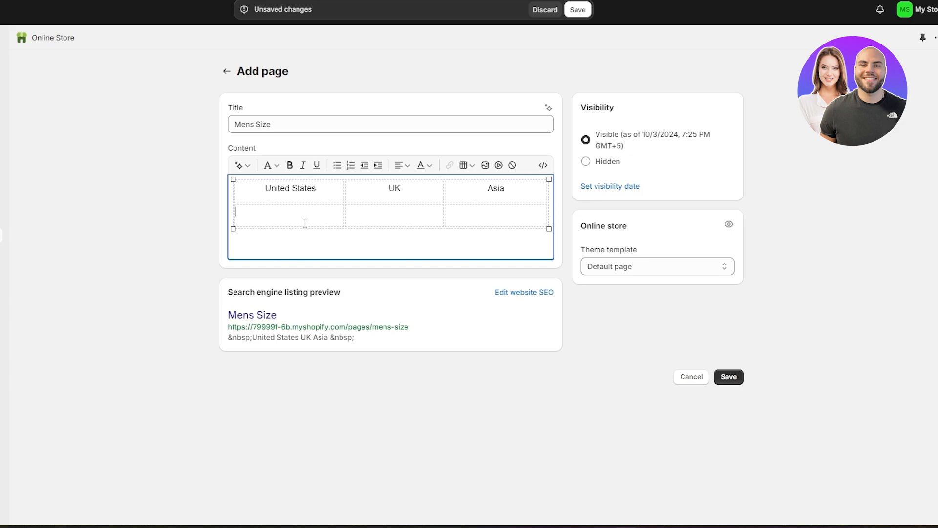
click(405, 166)
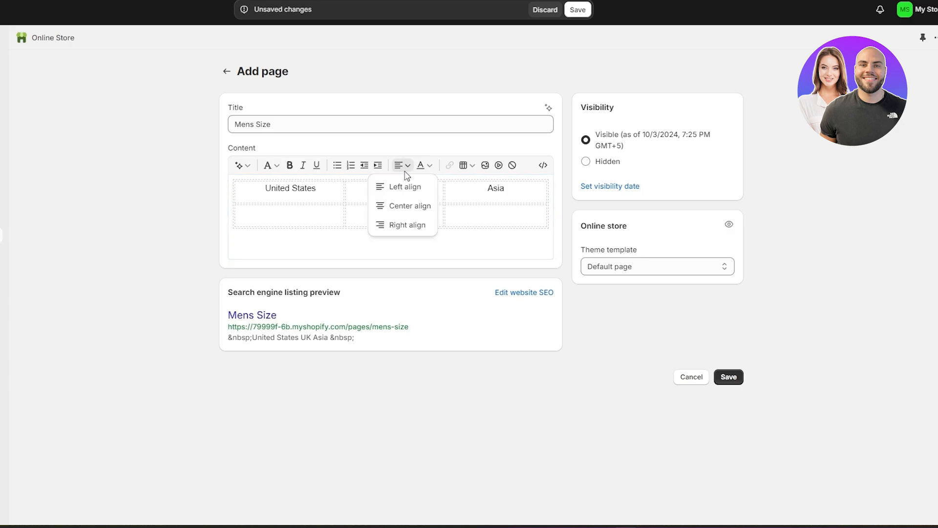
click(467, 165)
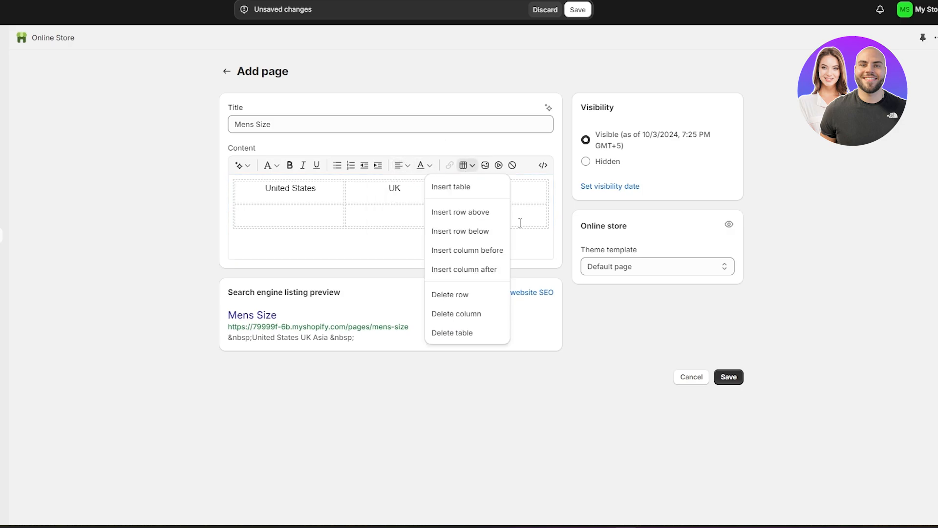
click(497, 258)
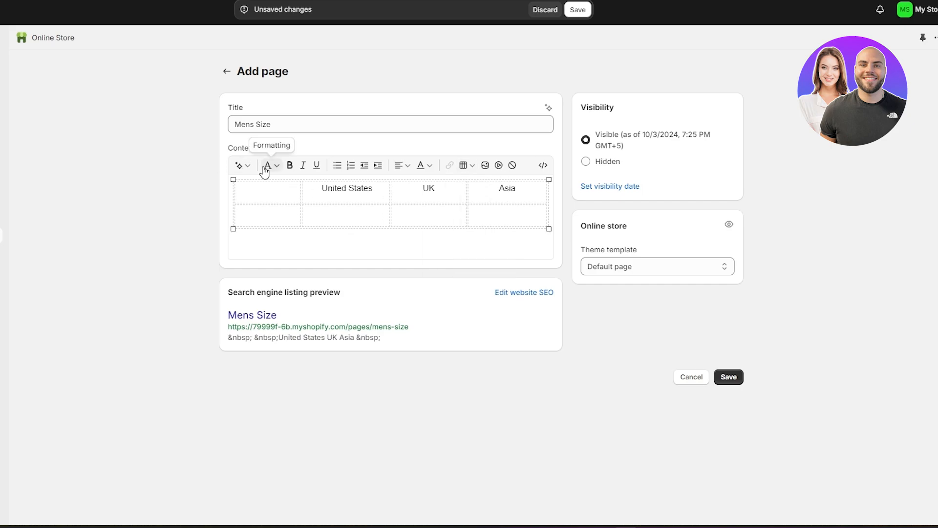
Step: Enter "Sizes" as the new first column's header and "Small" in the cell below it
click(258, 187)
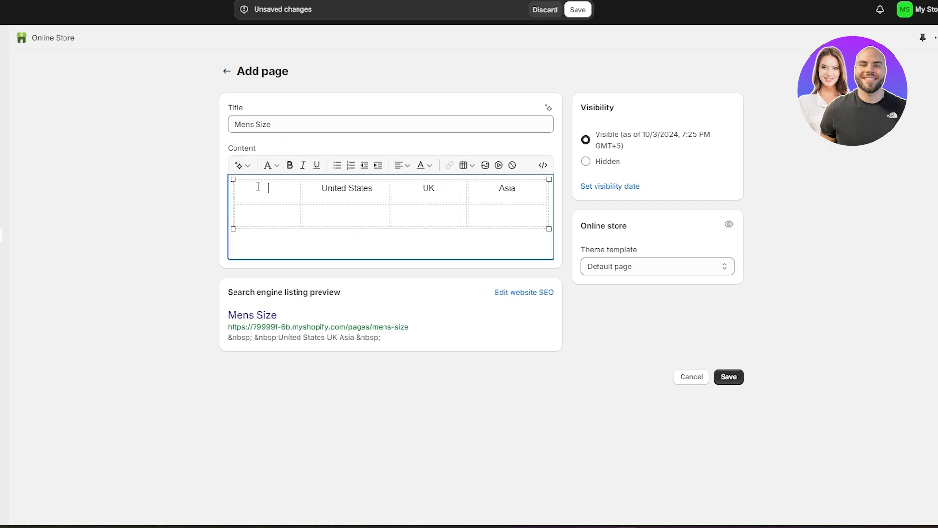
text(Sizes)
click(280, 222)
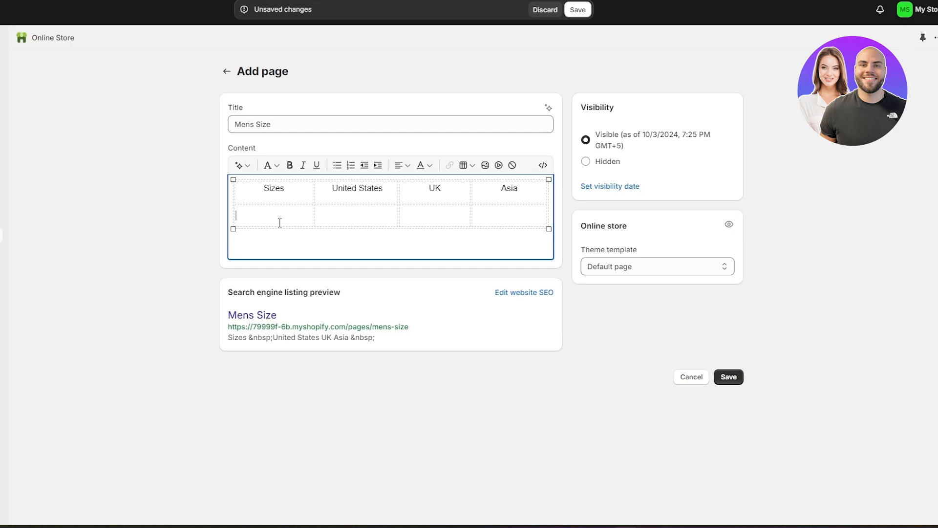
text(Small)
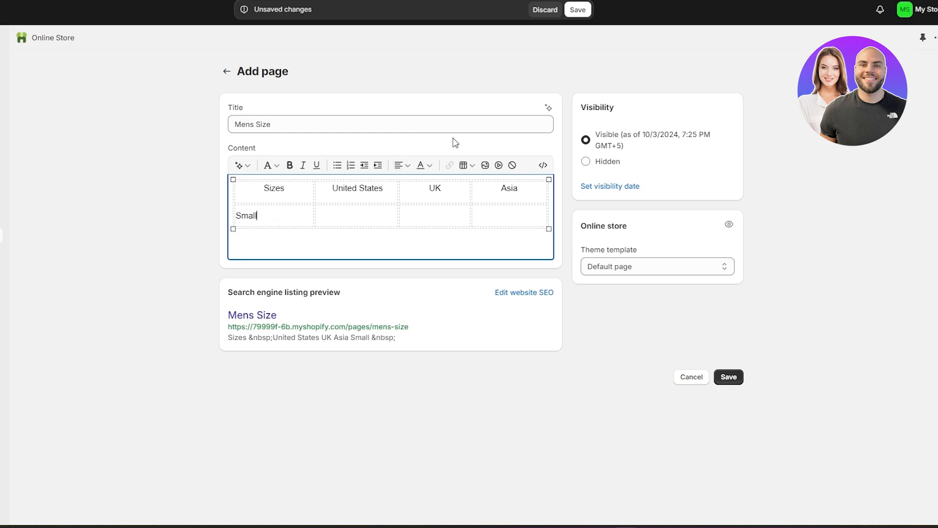
Step: Insert three empty rows below the "Small" row of the size table
click(466, 165)
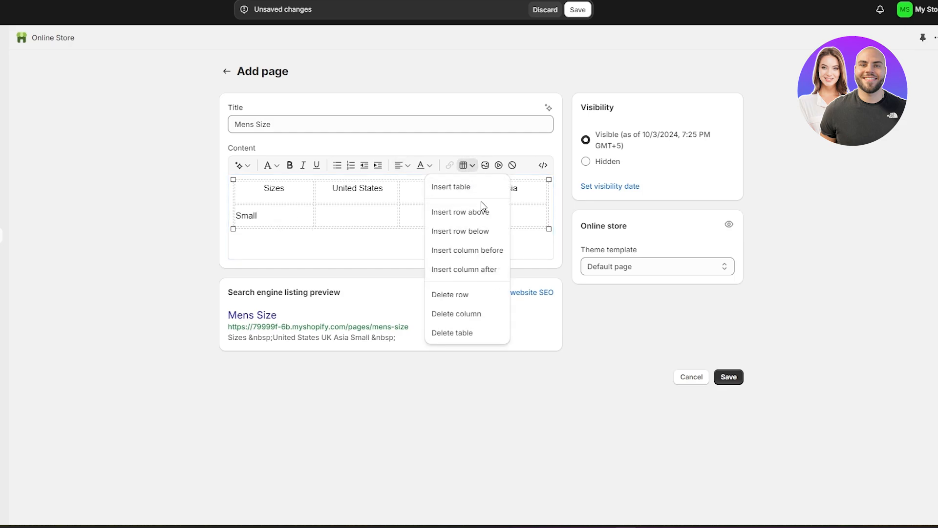
click(493, 232)
click(472, 166)
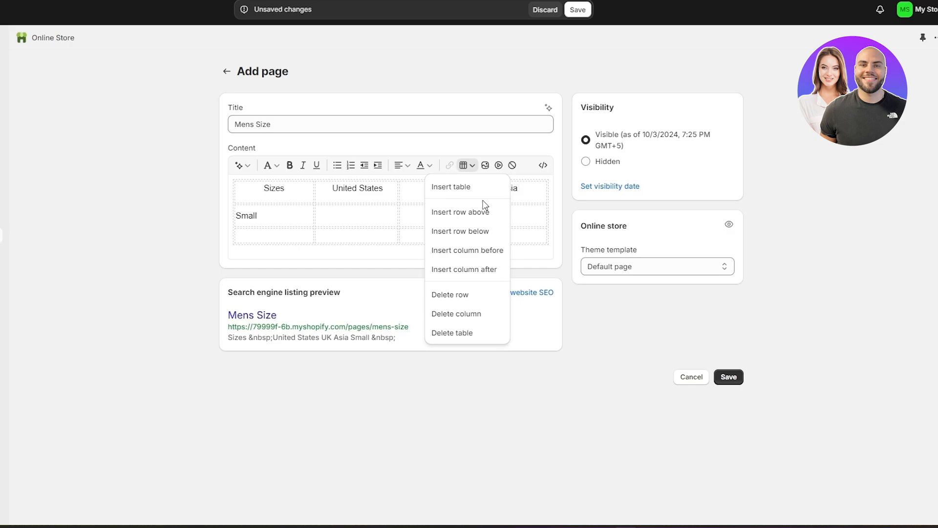
click(479, 232)
click(467, 167)
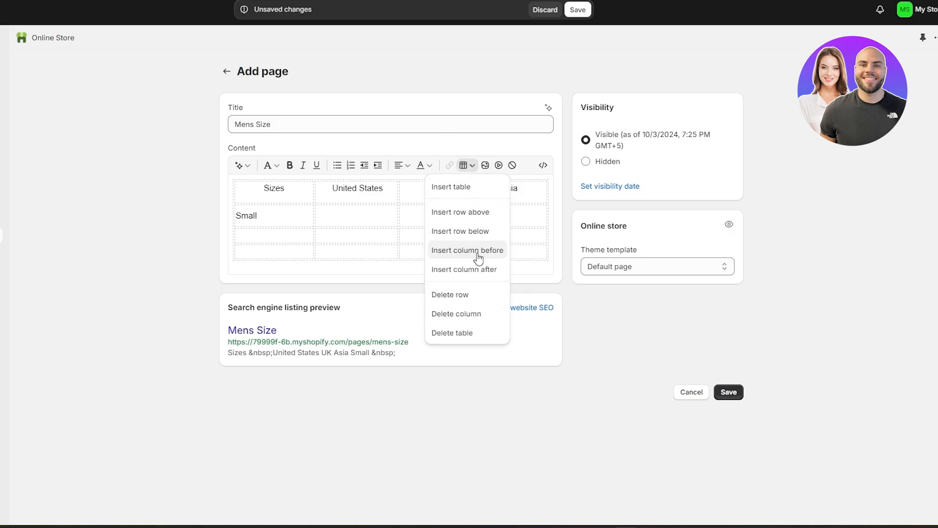
click(483, 233)
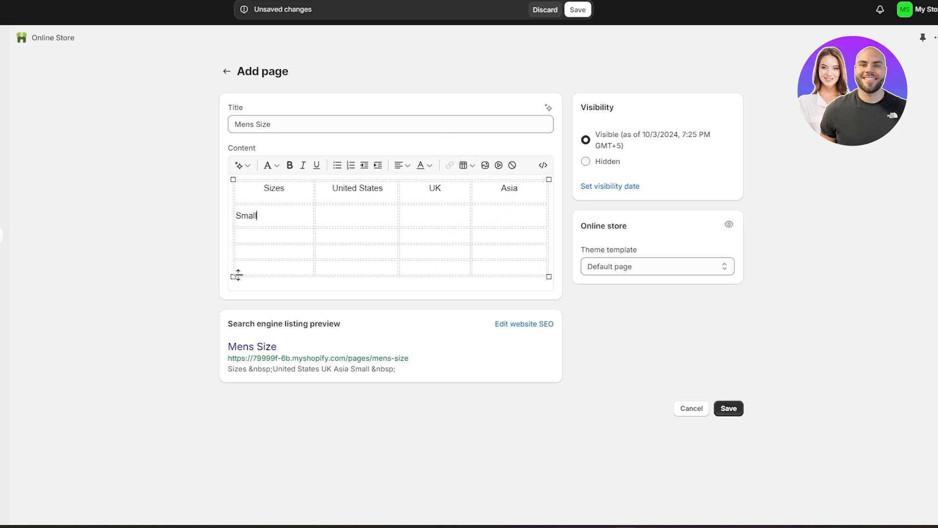
drag(237, 275, 267, 250)
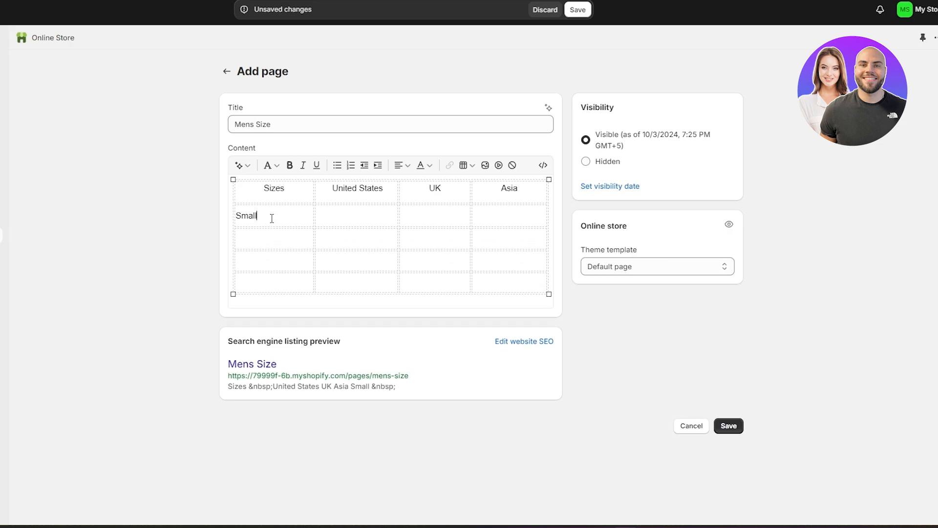
Step: Center-align the "Small" cell and all the remaining cells of the size table
drag(268, 218, 236, 212)
click(238, 215)
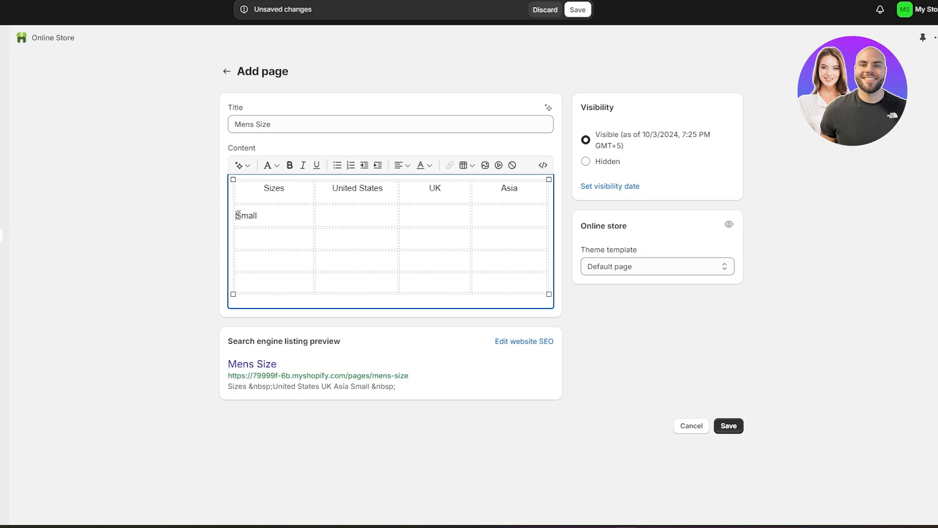
double_click(247, 217)
click(403, 166)
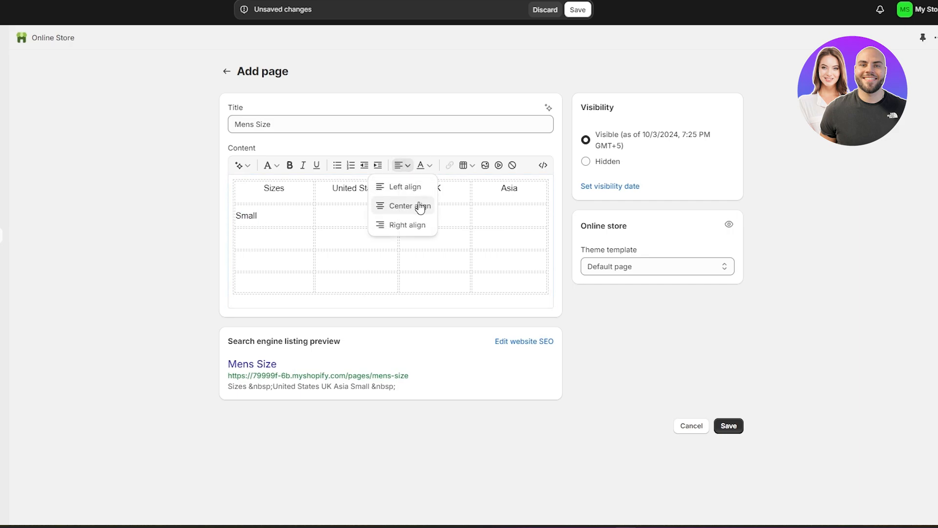
click(422, 210)
click(236, 238)
key(ctrl+a)
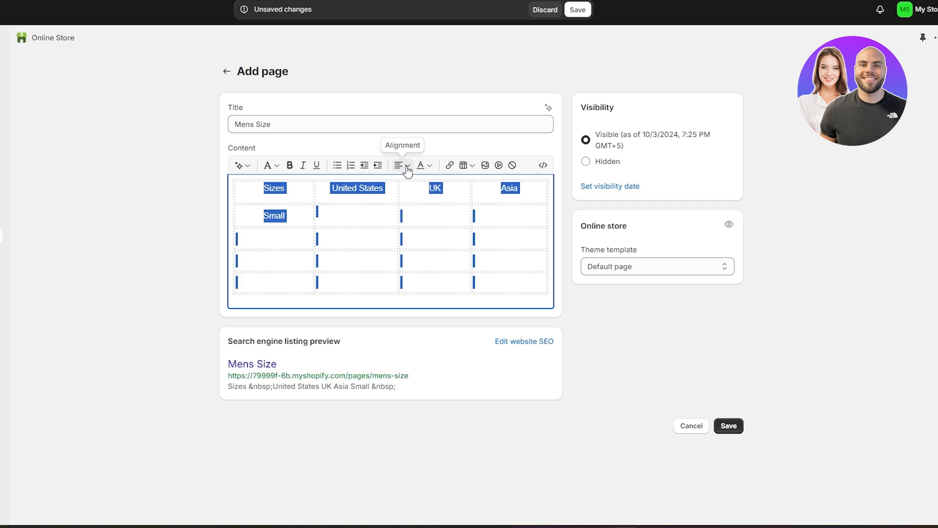
click(413, 168)
click(405, 209)
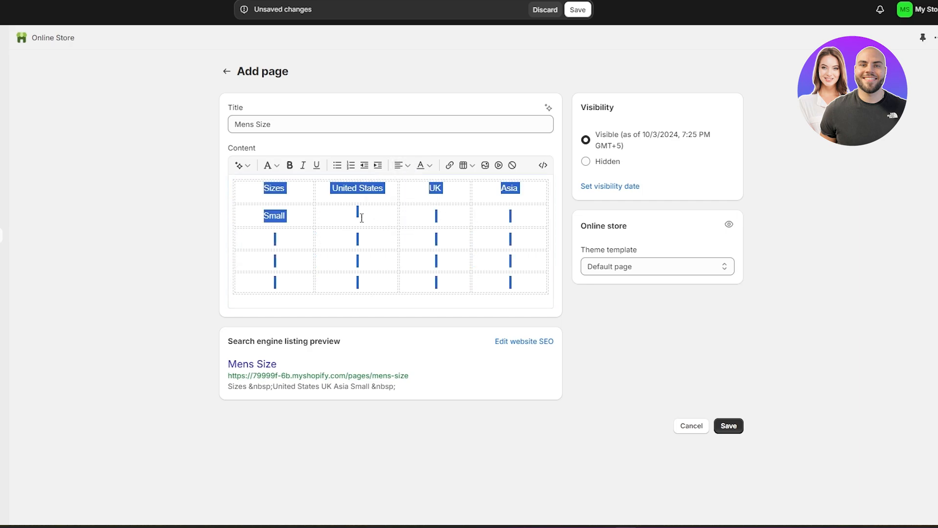
Step: Enter "Medium", "Large" and "XL" in the Sizes column cells below "Small"
click(297, 237)
text(Medium)
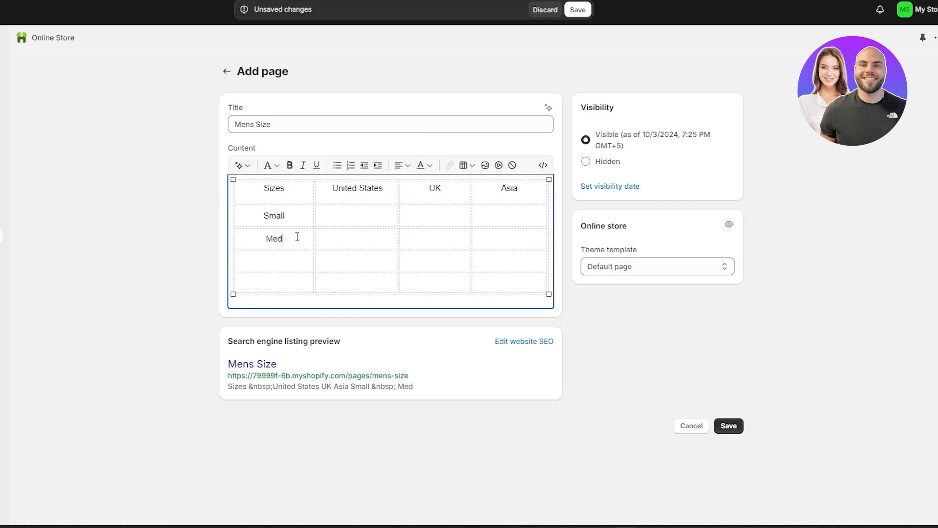
key(Return)
key(BackSpace)
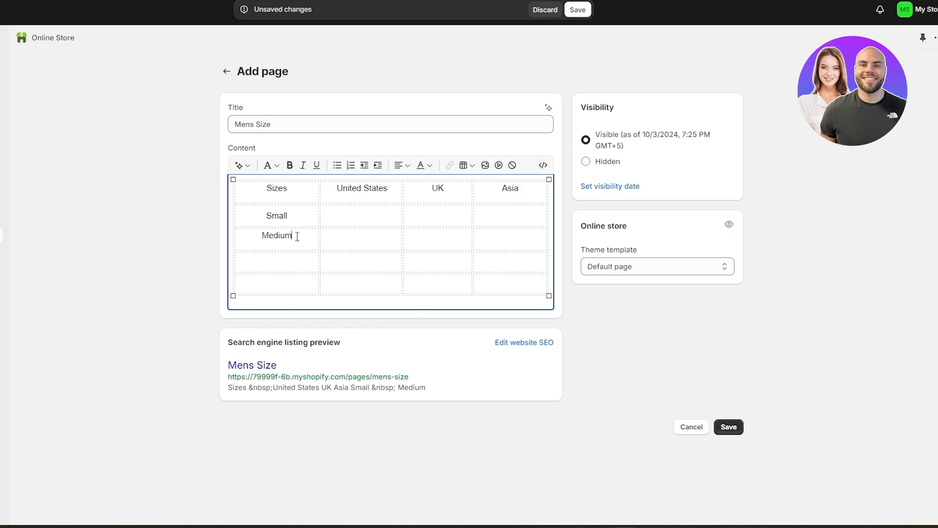
click(284, 268)
text(Large )
text(XL)
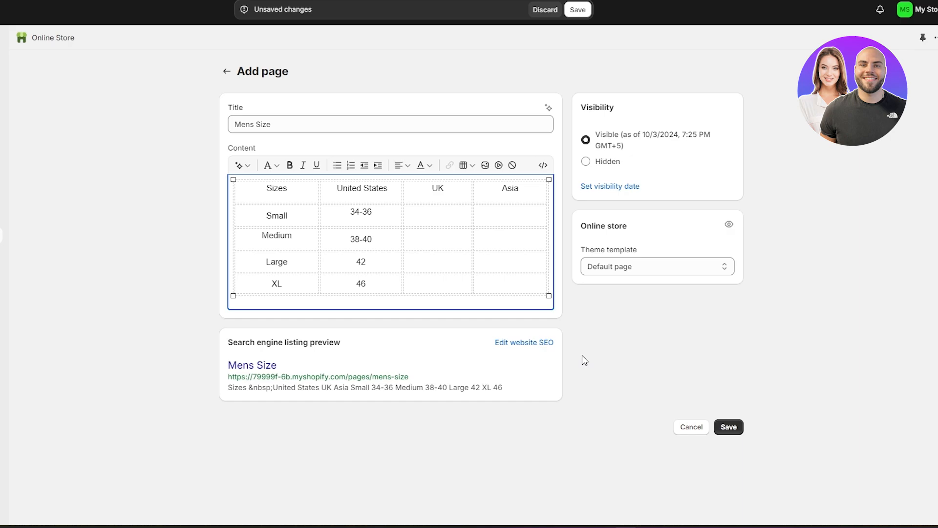
Step: Save the new Mens Size page with its size table
click(640, 351)
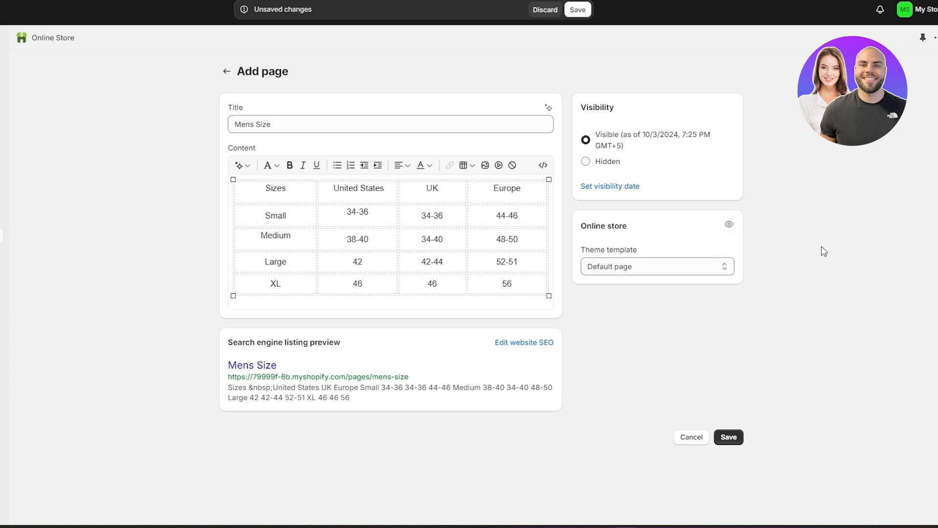
click(729, 438)
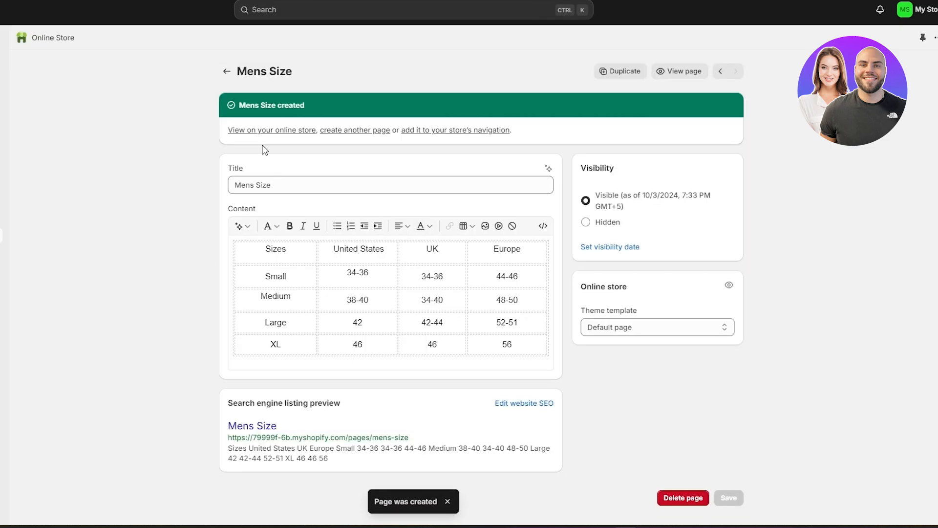
Step: Create another page titled "Women Sizes" with no content and save it
click(351, 131)
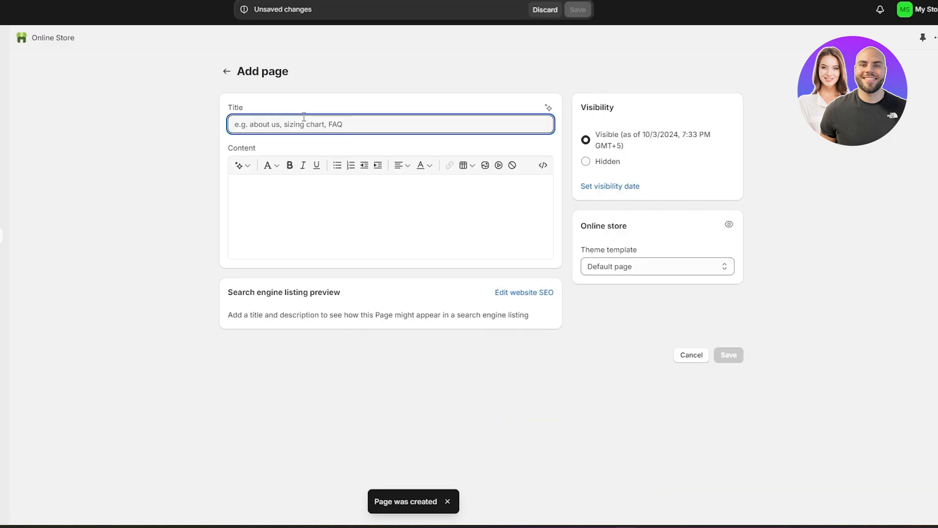
text(Women Sizes)
click(271, 205)
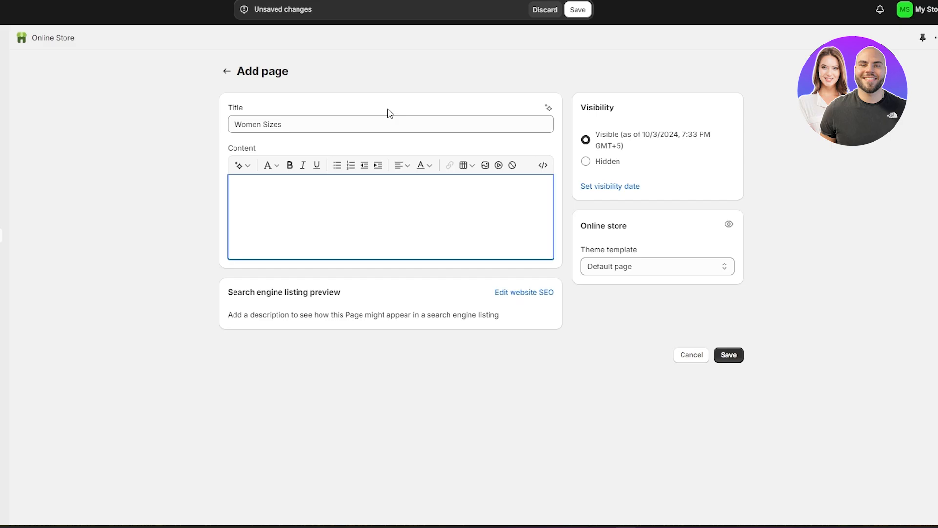
click(734, 359)
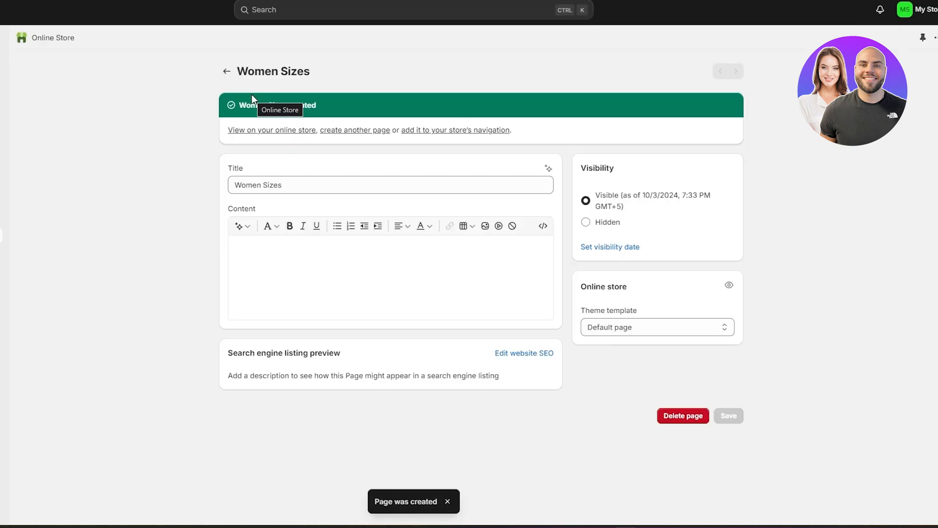
Step: Duplicate the Mens Size page as "Women Size" and retitle the copy "Women Size 2"
click(225, 73)
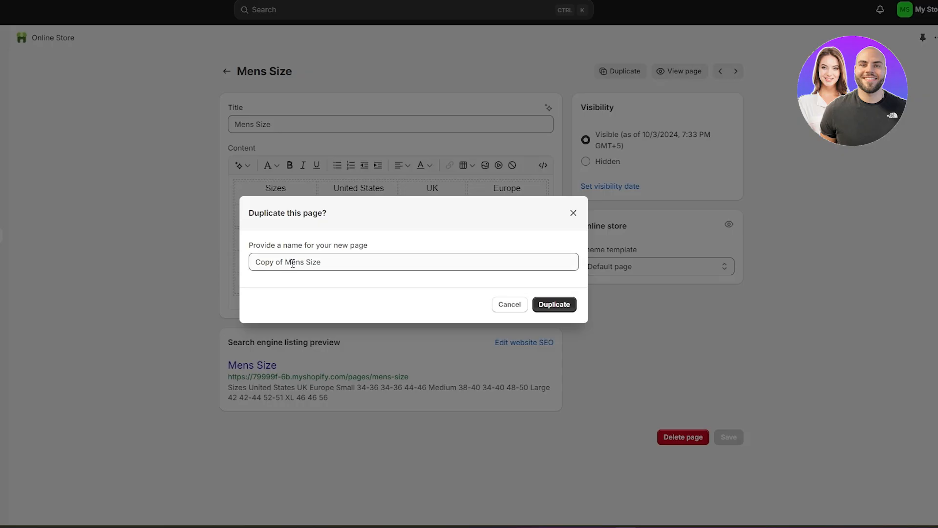
drag(304, 262, 227, 261)
text(Women)
click(550, 305)
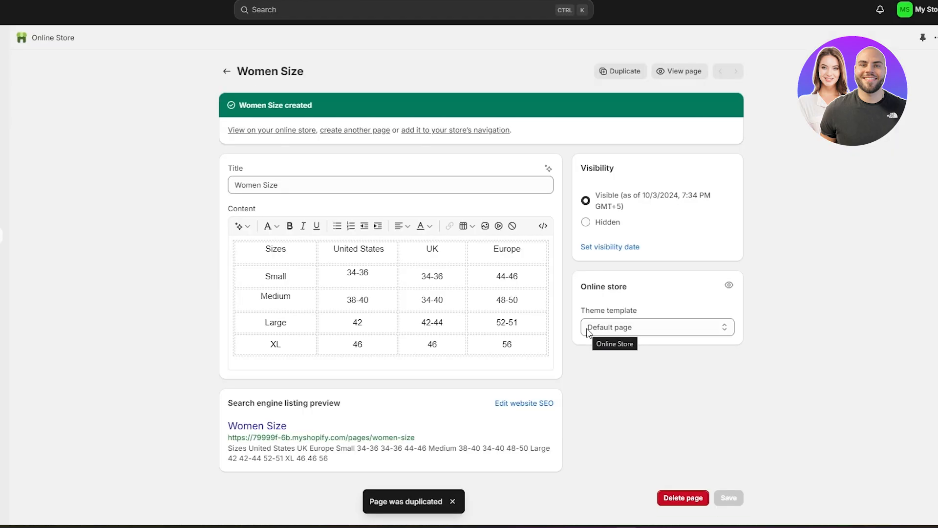
click(275, 184)
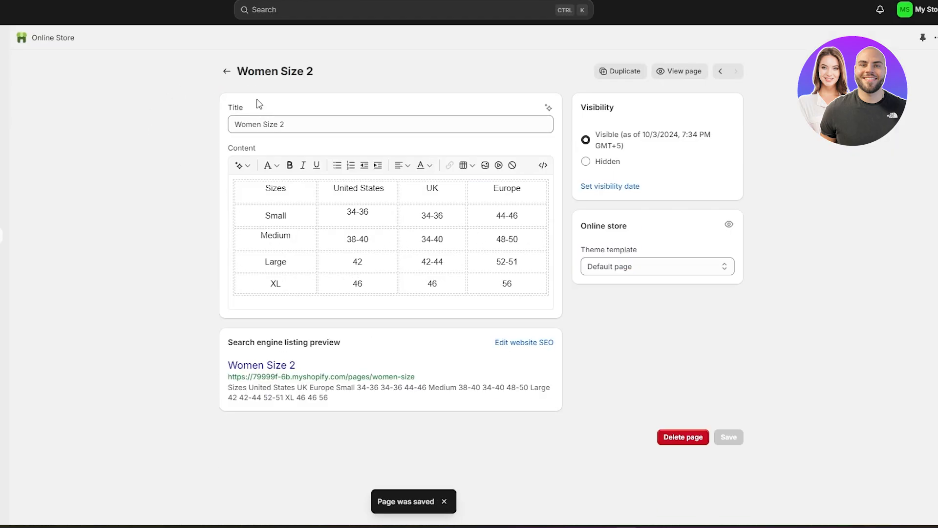
Step: Return to the list of pages and delete the empty Women Sizes page
click(226, 71)
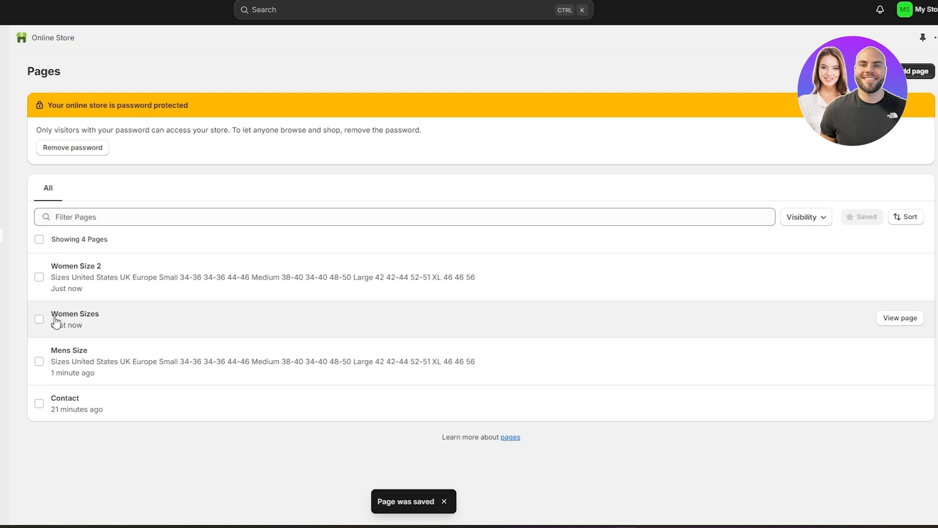
click(39, 319)
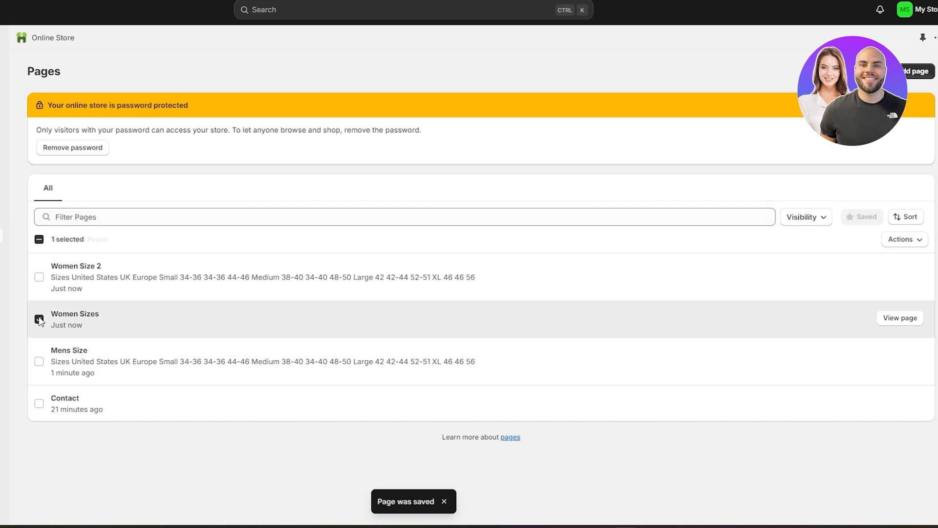
click(900, 239)
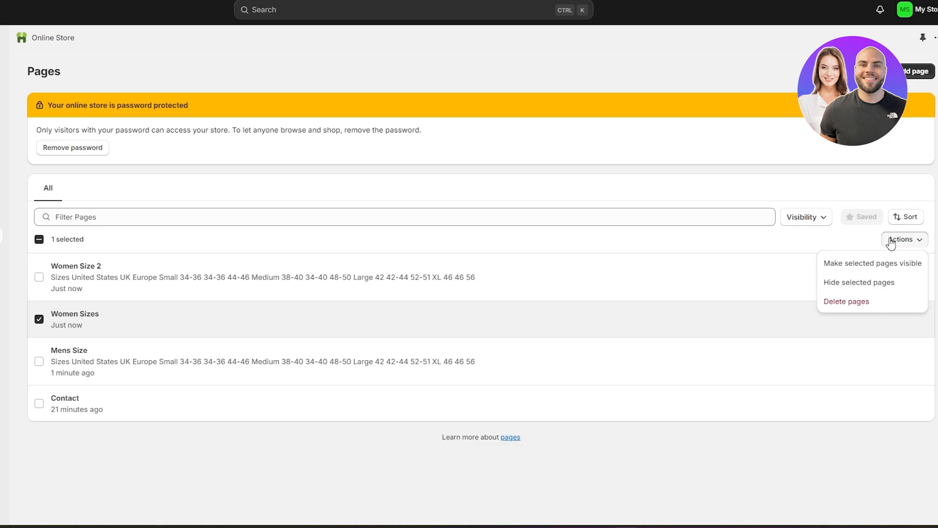
click(845, 304)
click(537, 295)
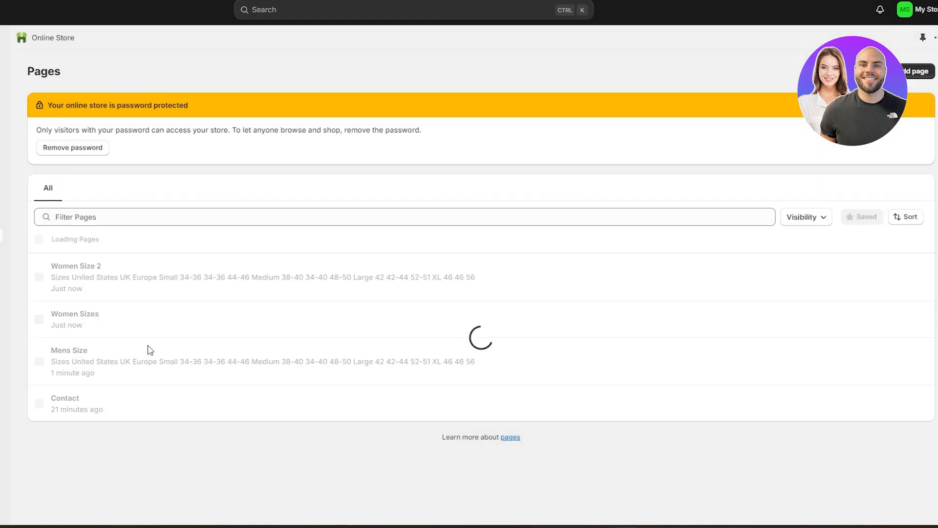
Step: Retitle the Women Size 2 page as "Women Size" and save it with women's sizes in its table
click(118, 283)
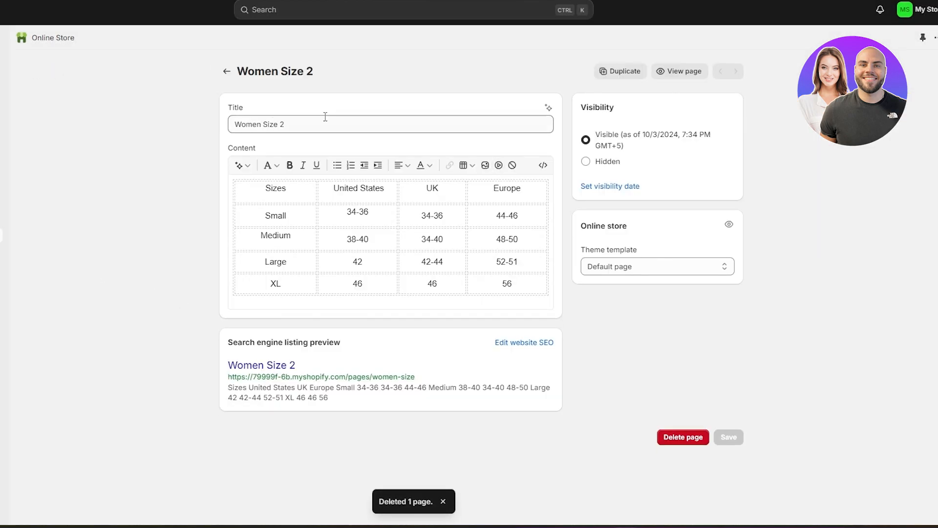
click(293, 125)
key(BackSpace)
key(BackSpace)
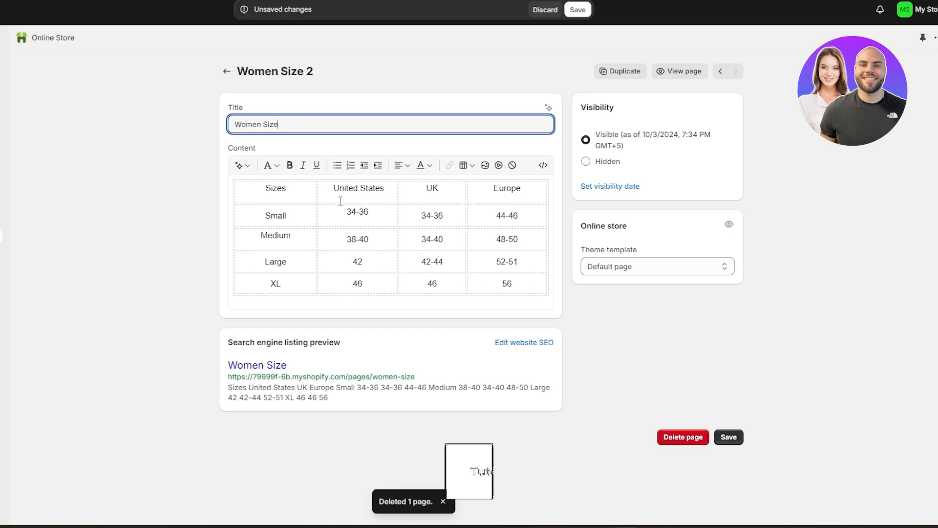
click(614, 329)
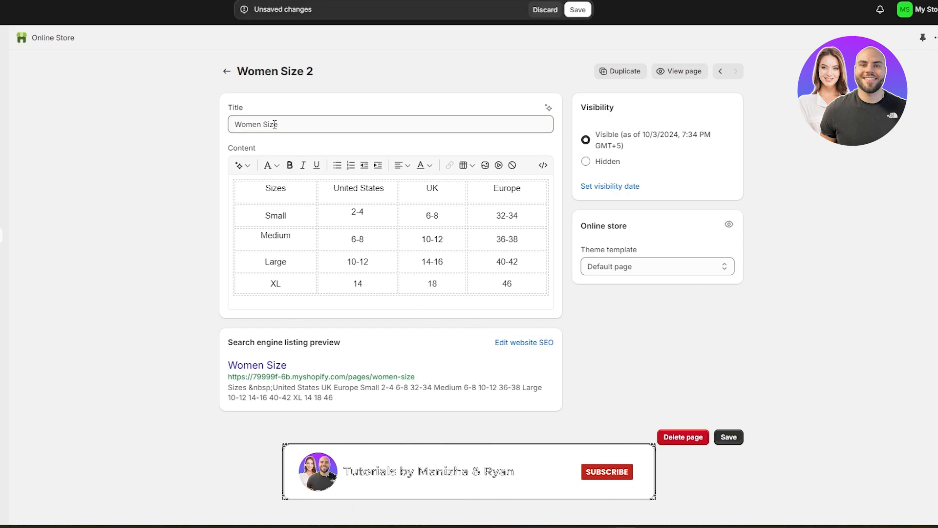
click(730, 445)
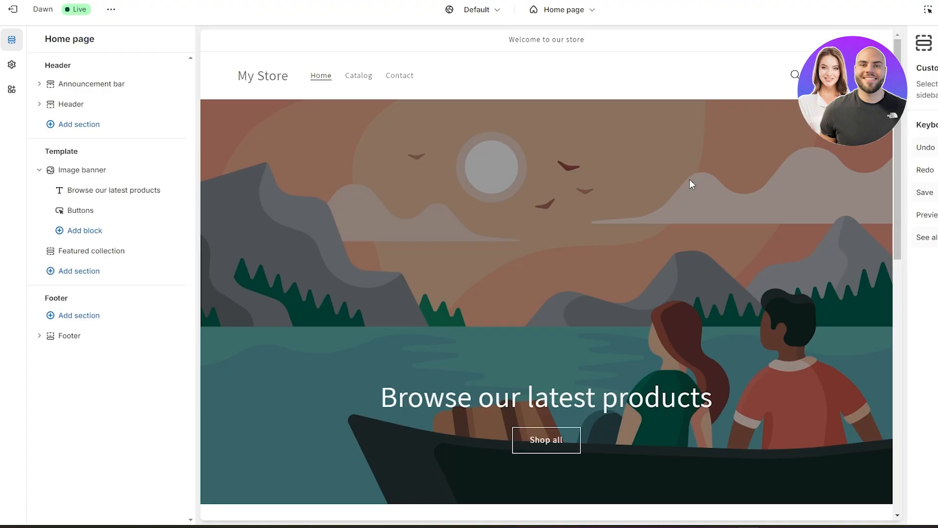
Step: Open the Chequered Red Shirt product page from the featured products in the theme editor's home page preview
scroll(690, 180, down, 5)
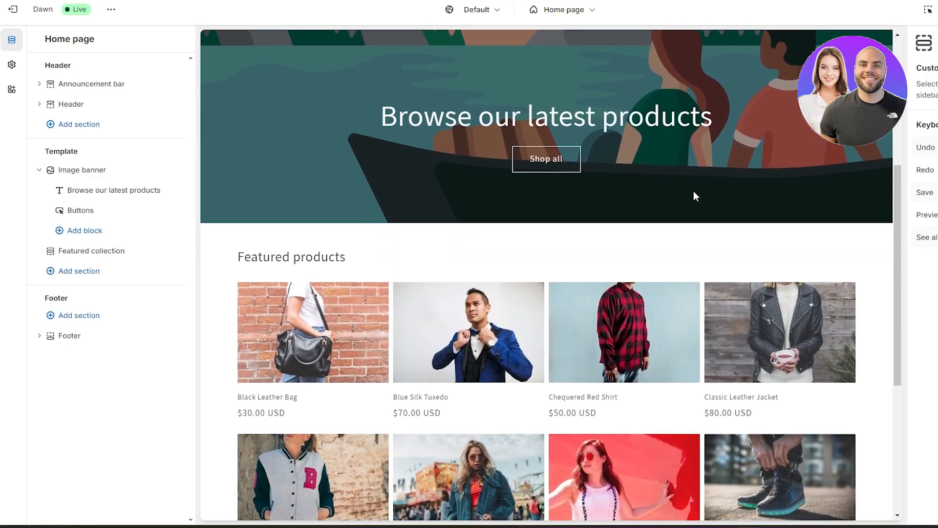
scroll(487, 283, down, 2)
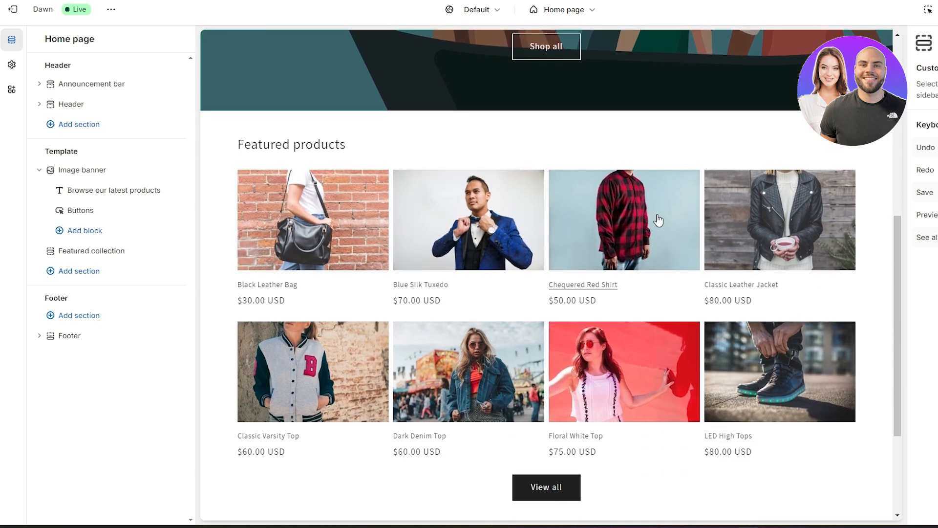
click(600, 233)
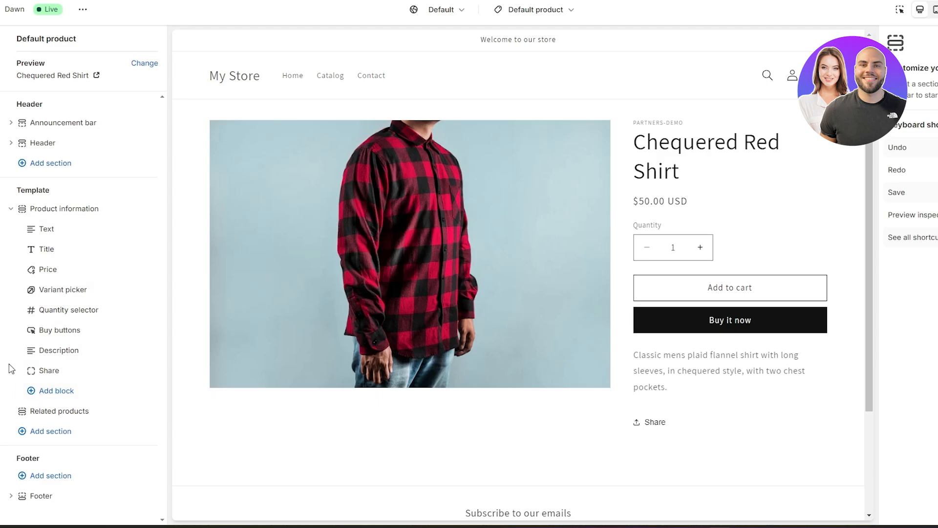
Step: Add a Collapsible row block to the product information section and place it between Price and Variant picker
click(71, 392)
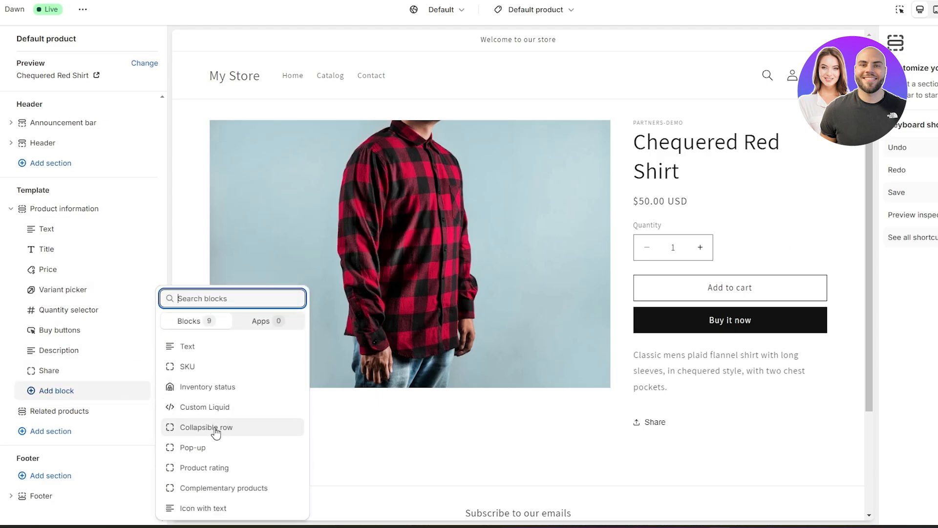
click(216, 429)
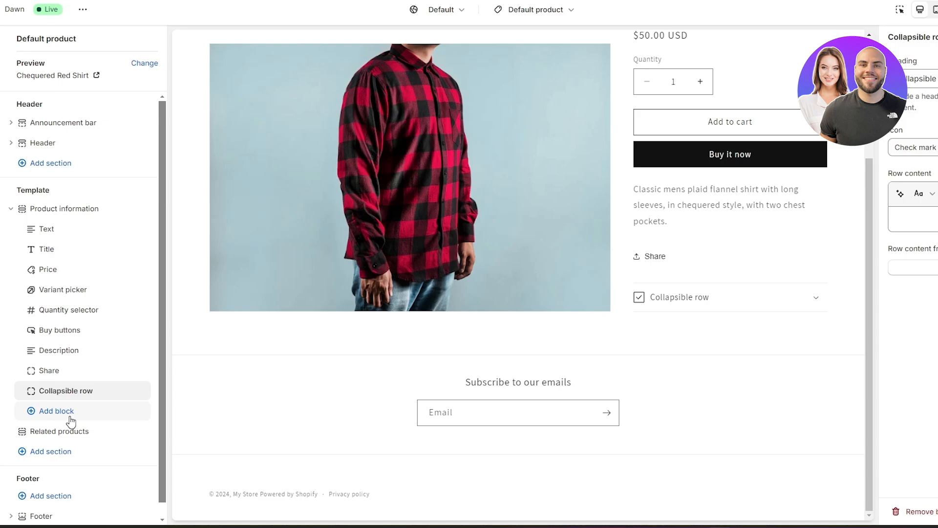
mouse_move(100, 391)
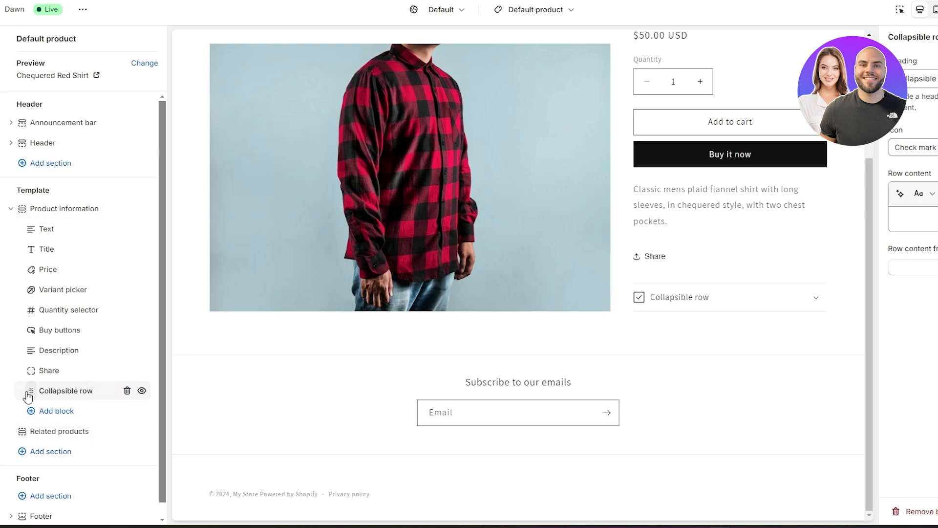
drag(30, 391, 30, 292)
scroll(633, 254, up, 1)
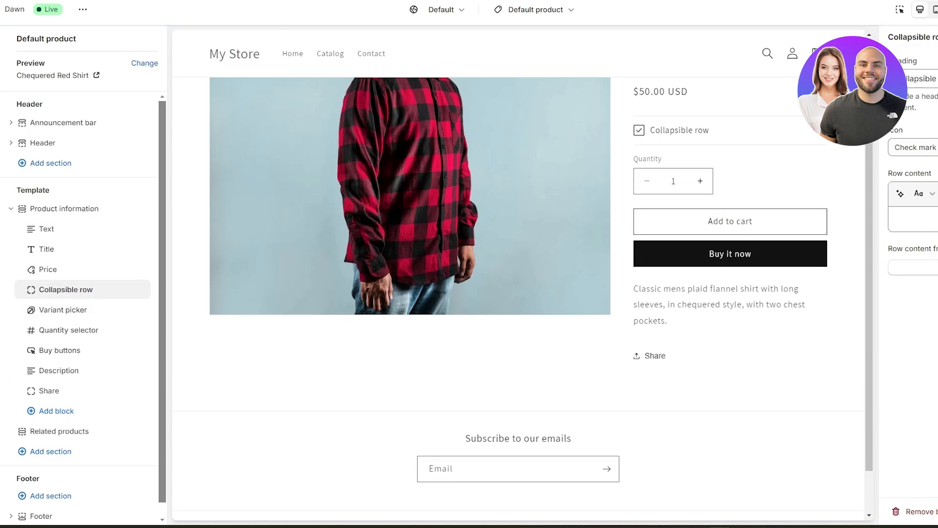
Step: Set the collapsible row's heading to "Size Chart" and its icon to Ruler
drag(853, 80, 769, 86)
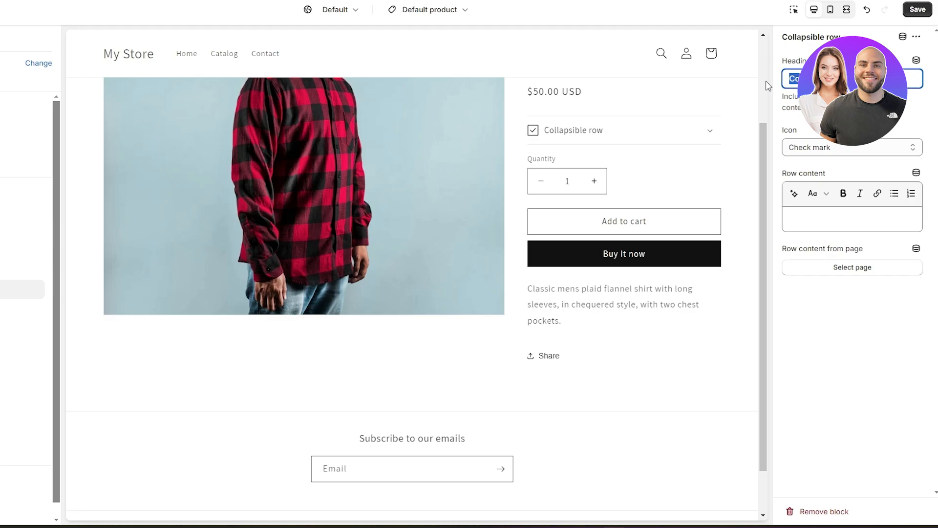
text(Size Chart)
click(821, 148)
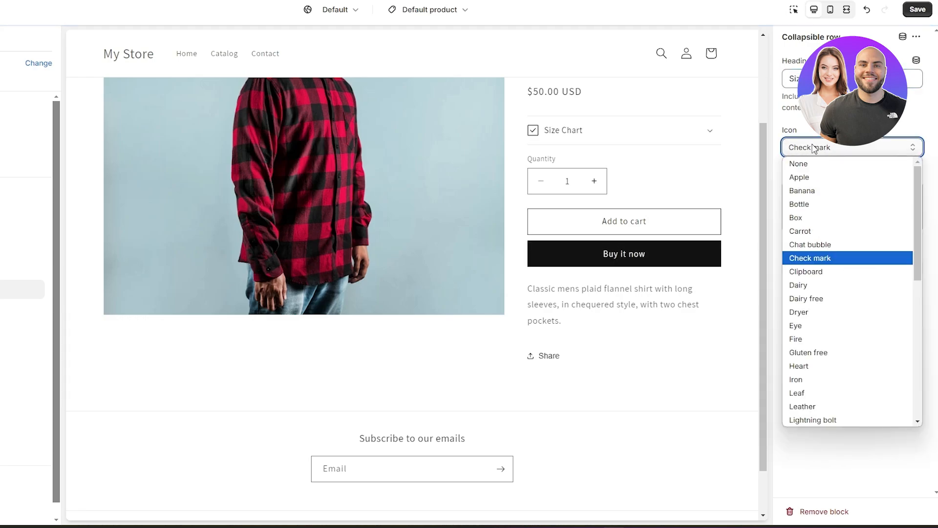
scroll(835, 272, down, 5)
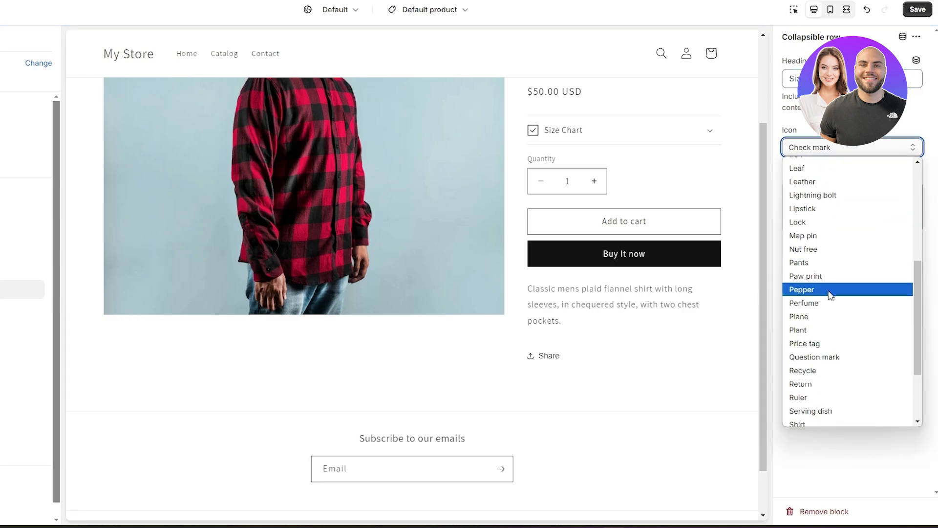
click(826, 397)
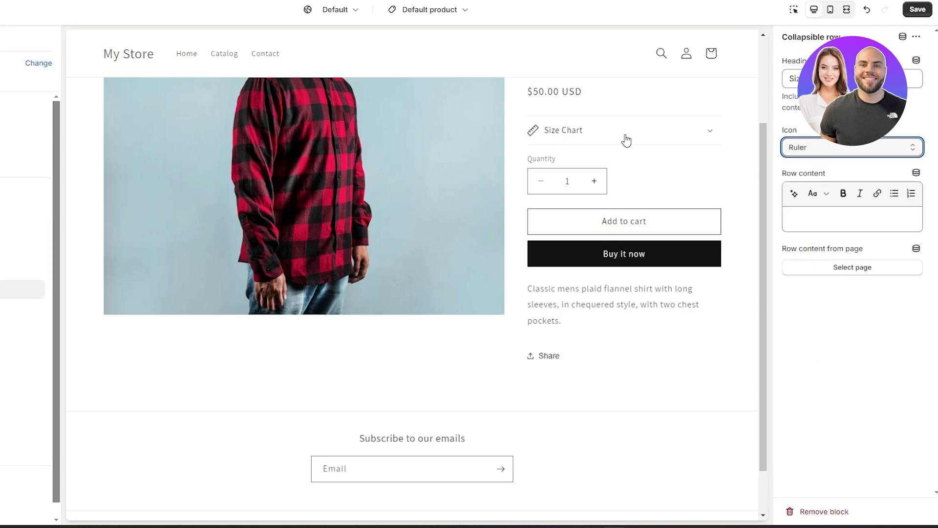
Step: Link the Mens Size page as the page content of the Size Chart row
click(802, 218)
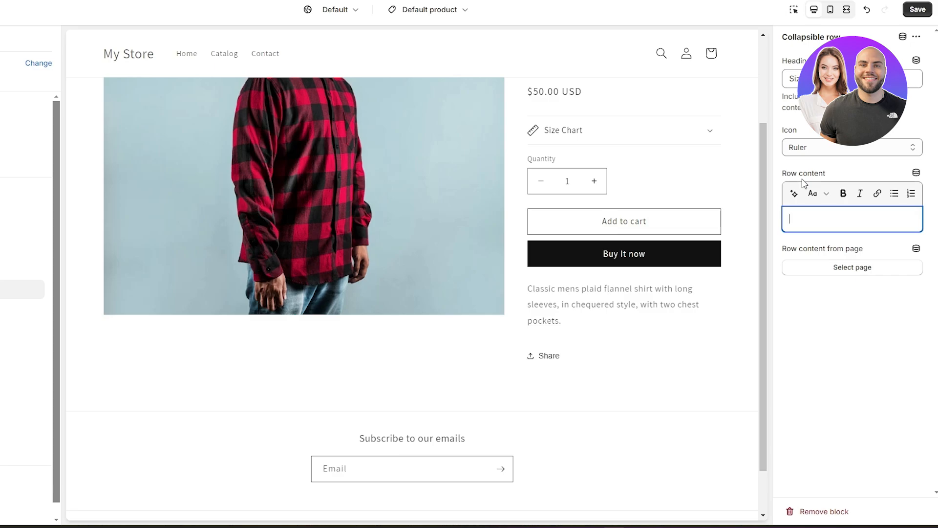
drag(783, 248, 862, 253)
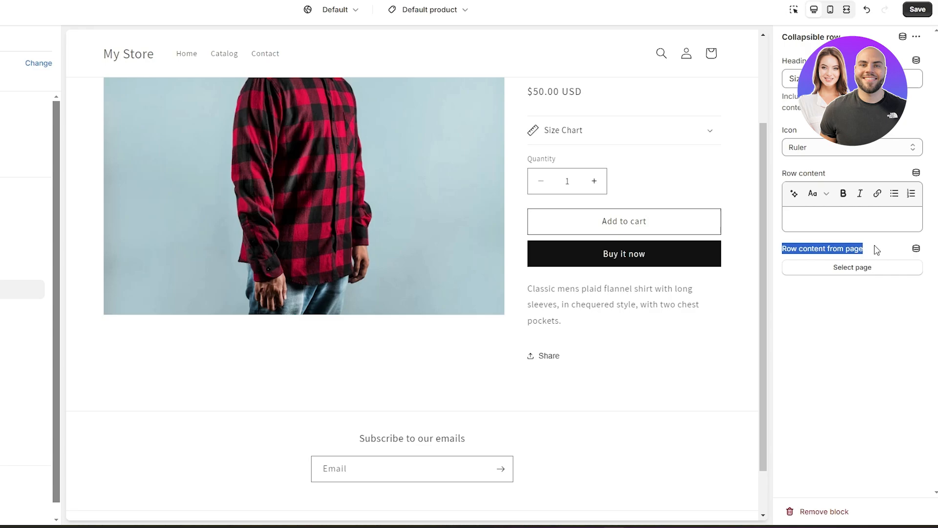
click(876, 250)
click(880, 276)
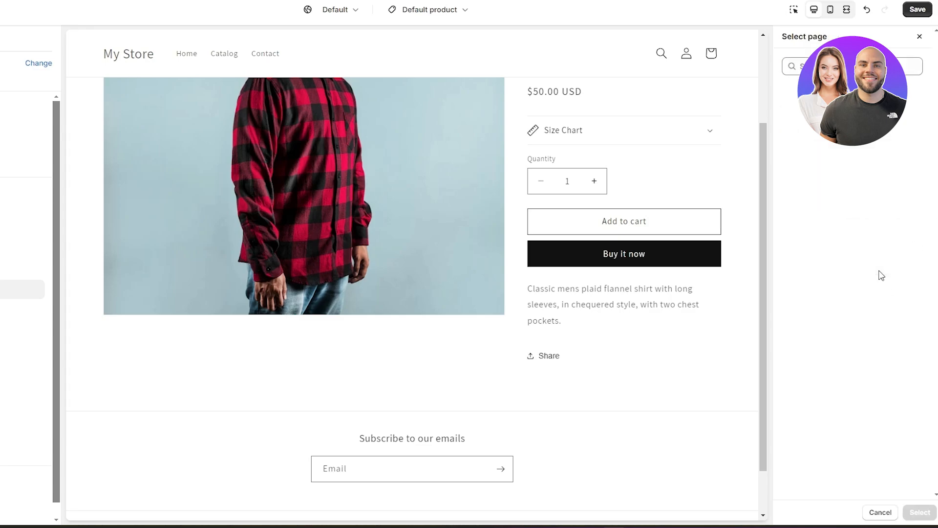
click(814, 175)
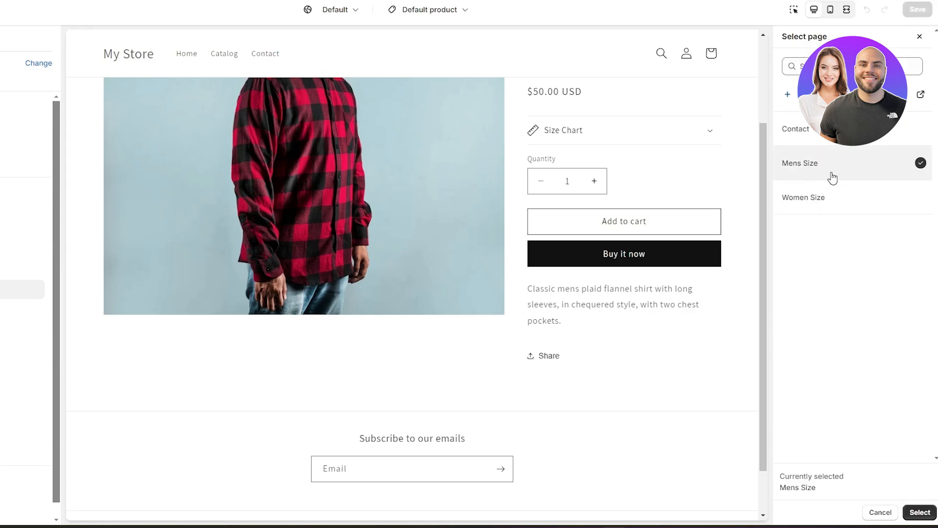
click(919, 512)
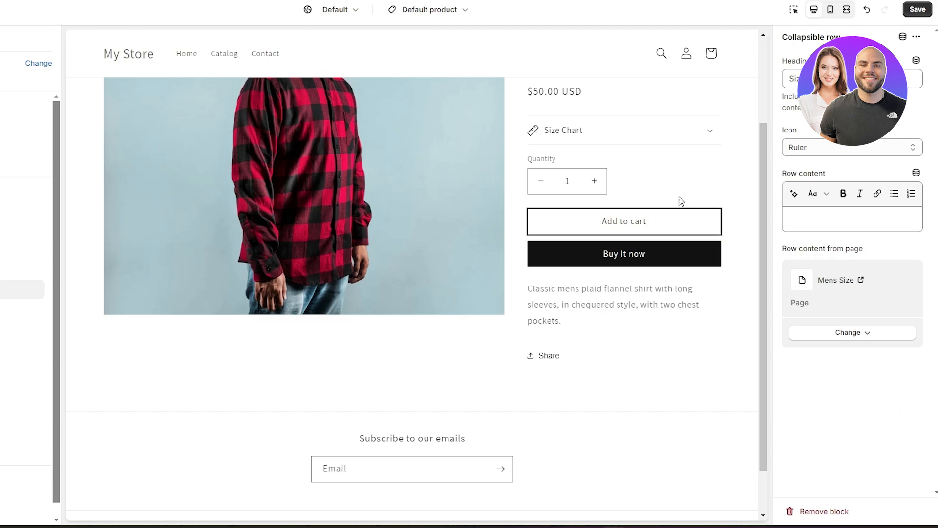
Step: Expand the Size Chart row in the product preview to inspect its table, and save the theme changes
click(707, 132)
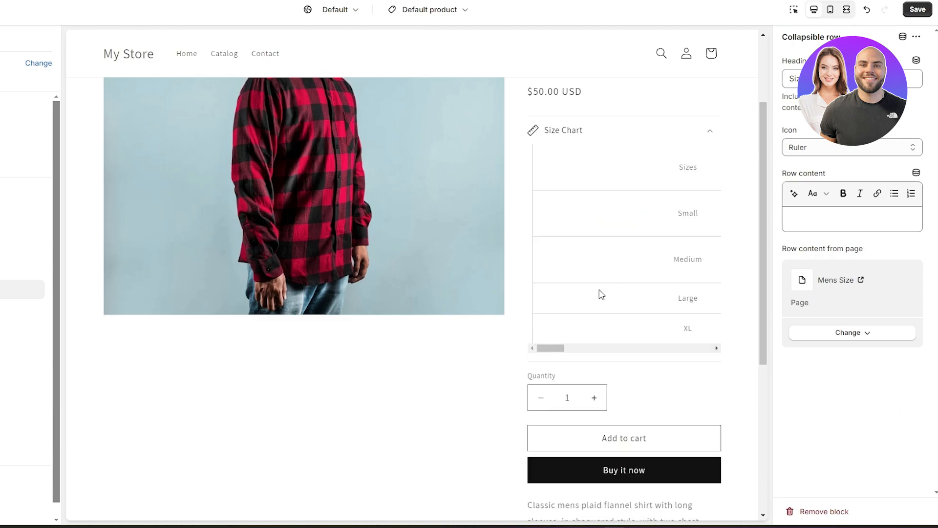
mouse_move(551, 348)
mouse_down()
mouse_move(608, 352)
mouse_move(540, 358)
mouse_move(702, 358)
mouse_move(547, 358)
mouse_up()
click(922, 11)
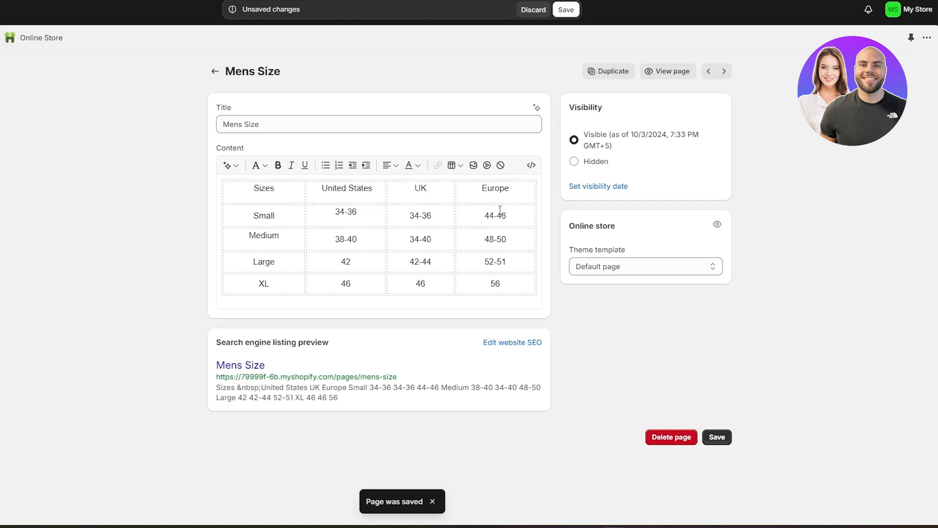
Step: Narrow the size table in the Mens Size page's content and save the page
drag(411, 206, 410, 206)
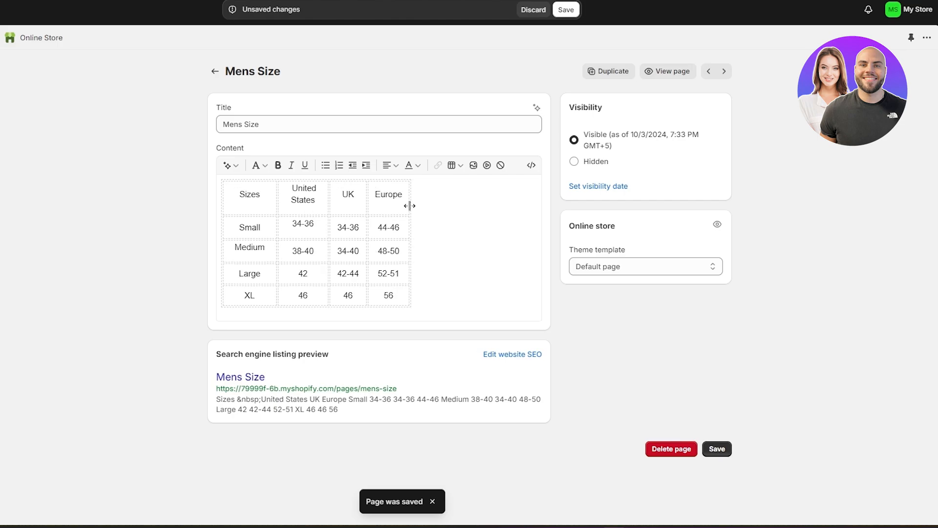
drag(410, 206, 400, 207)
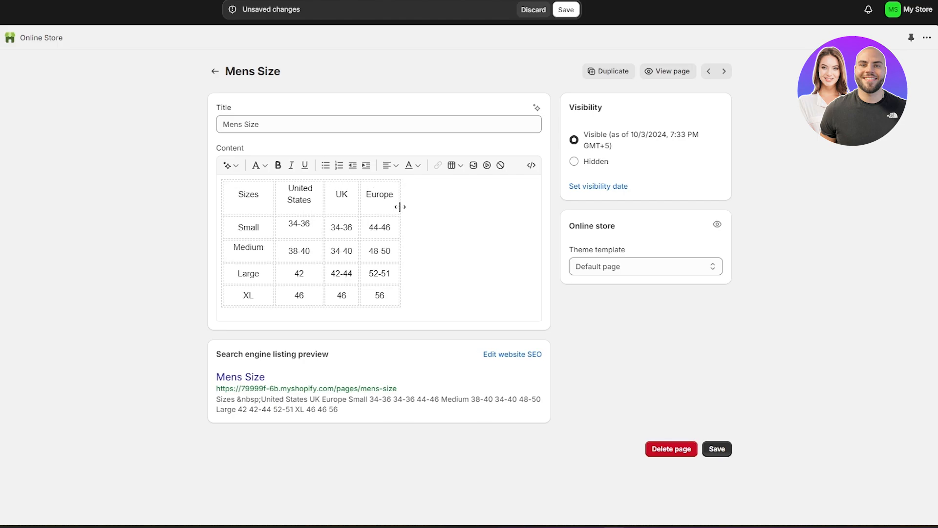
click(713, 454)
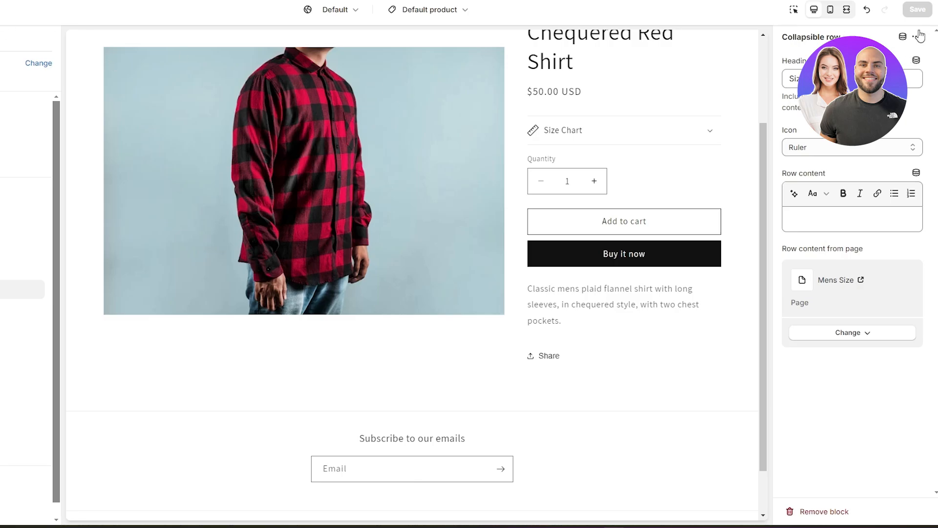
Step: Remove the Mens Size page from the Size Chart row, link it again and inspect the chart in the preview
click(705, 250)
mouse_move(559, 459)
mouse_down()
mouse_move(586, 461)
mouse_move(543, 464)
mouse_up()
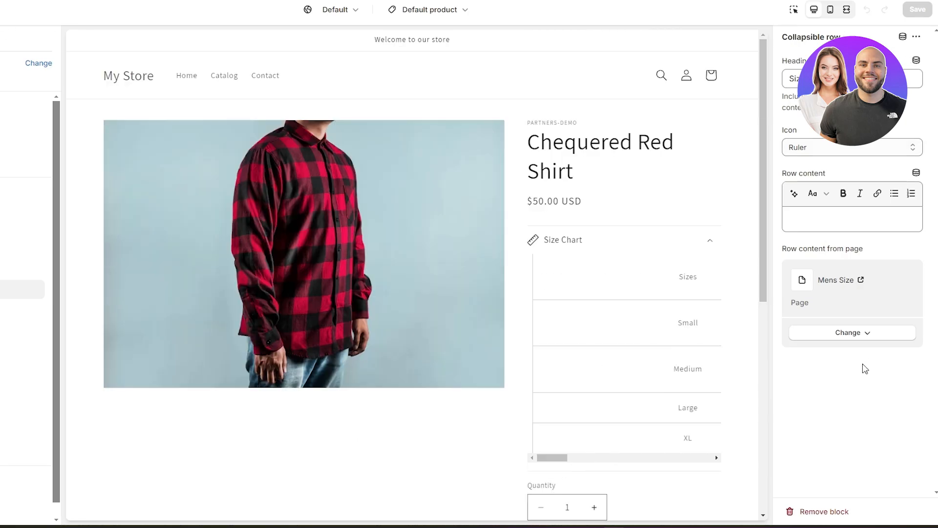
click(861, 334)
click(848, 375)
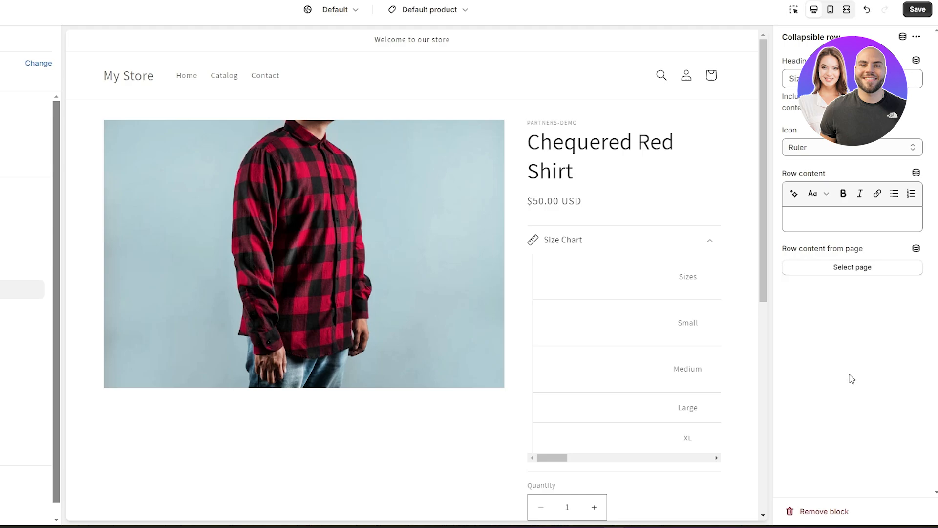
click(848, 270)
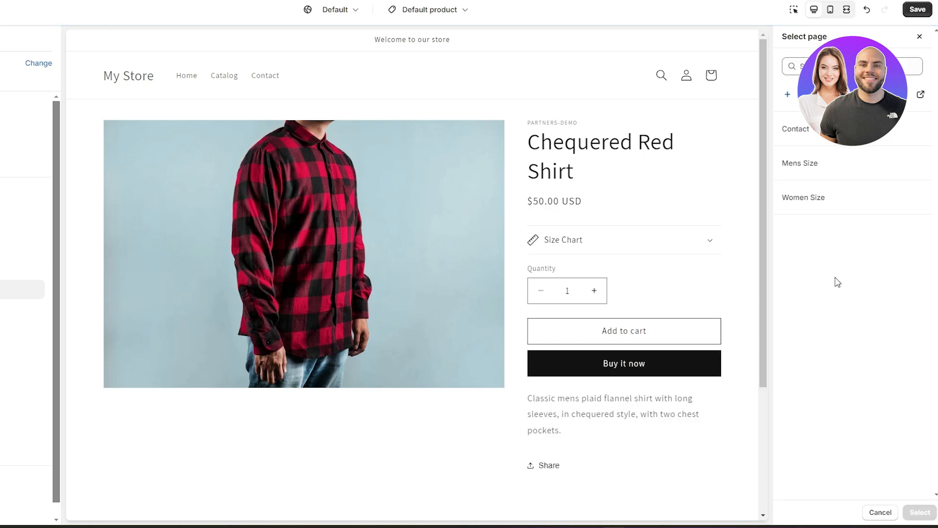
click(813, 169)
click(710, 240)
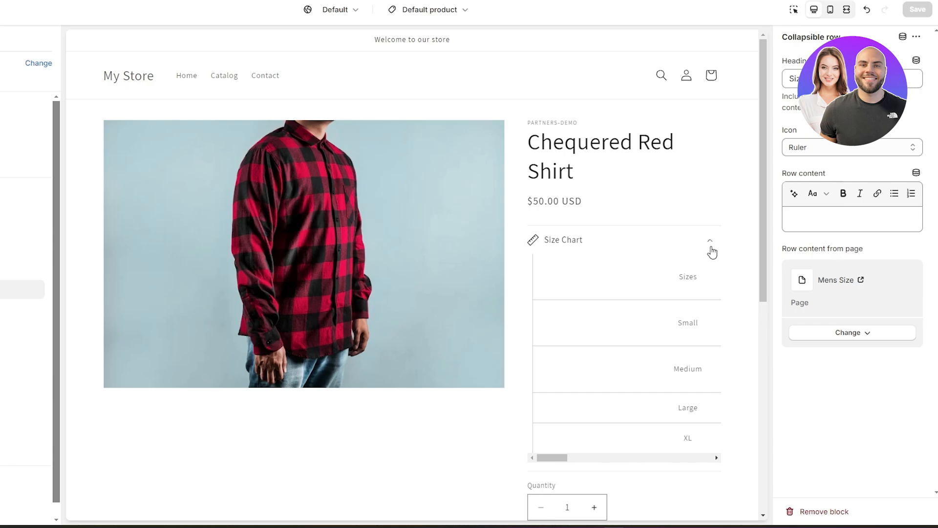
drag(552, 457, 605, 458)
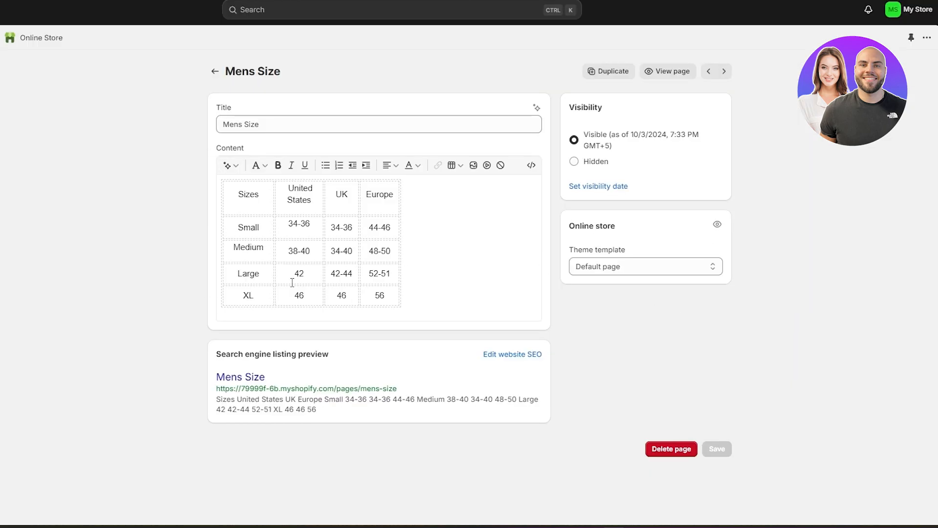
Step: Replace the Mens Size page's table with automatically generated page content about "Sizing Chart"
drag(409, 292, 202, 230)
key(Delete)
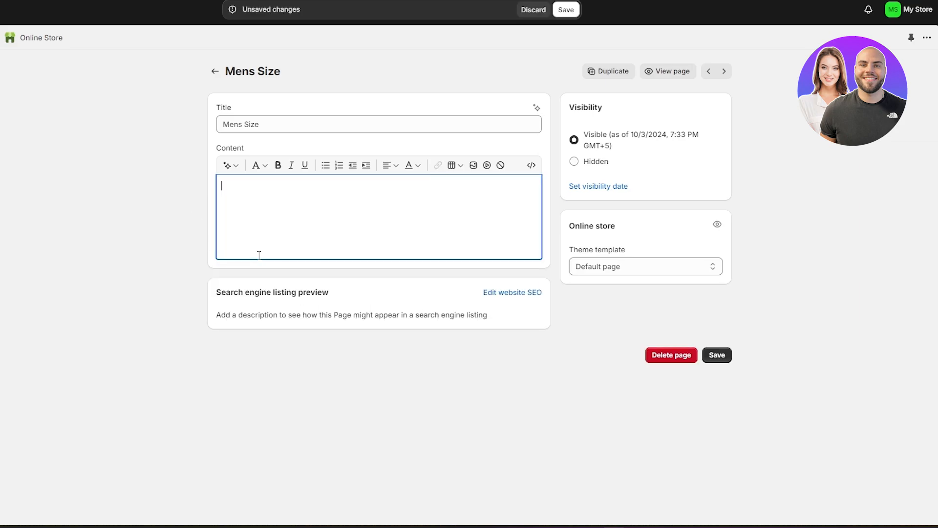
click(233, 166)
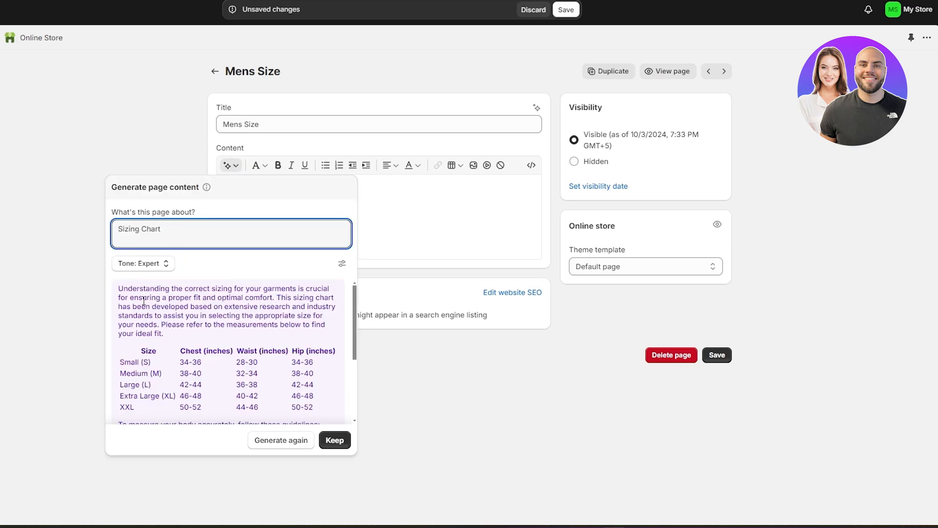
scroll(296, 376, down, 2)
scroll(259, 370, down, 2)
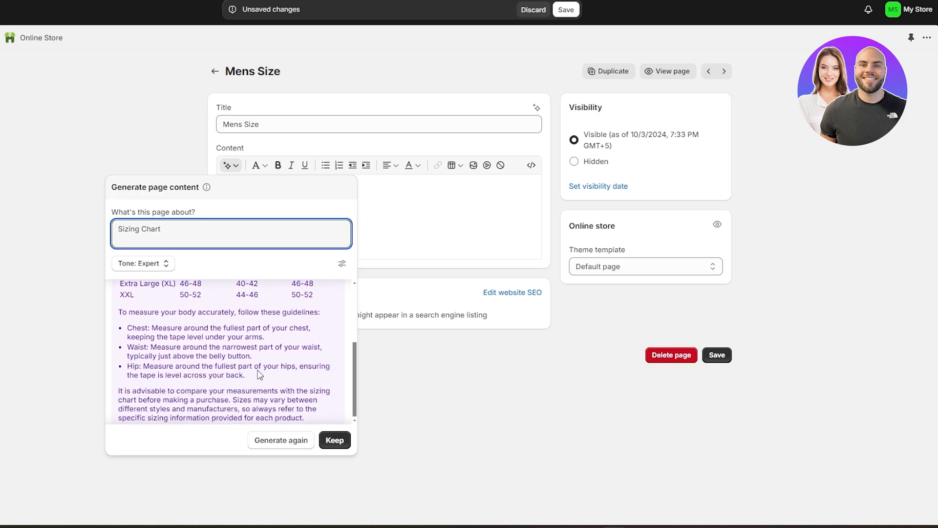
click(335, 440)
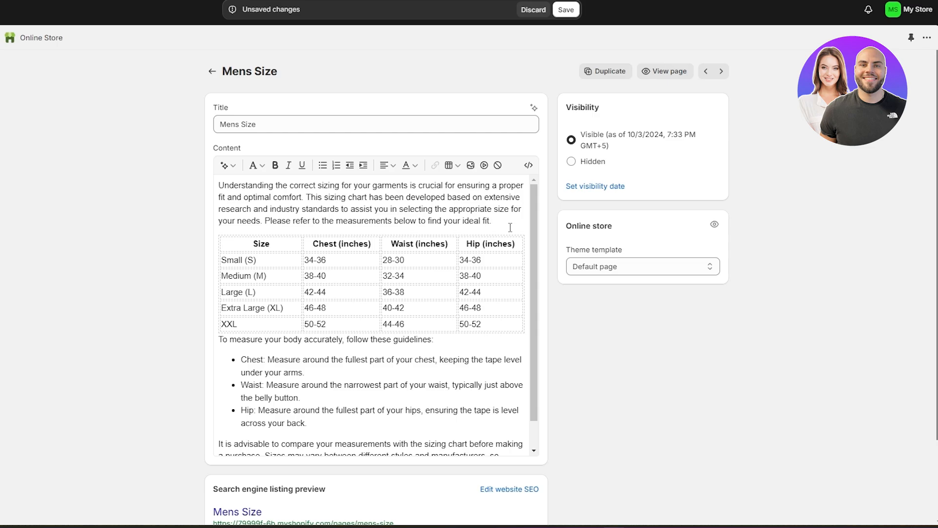
Step: Delete the introductory paragraph and the closing advice paragraph from the Mens Size page, keeping the table and measuring guidelines
drag(510, 227, 225, 186)
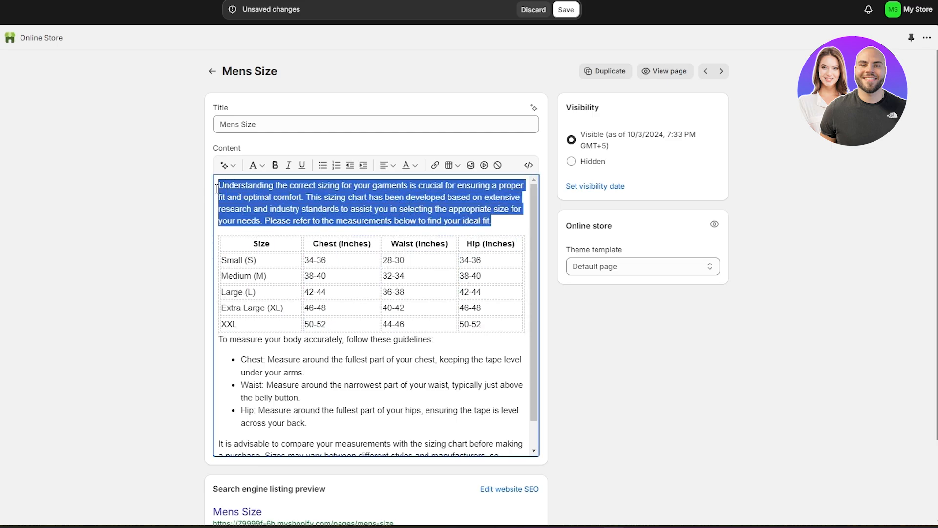
key(BackSpace)
key(BackSpace)
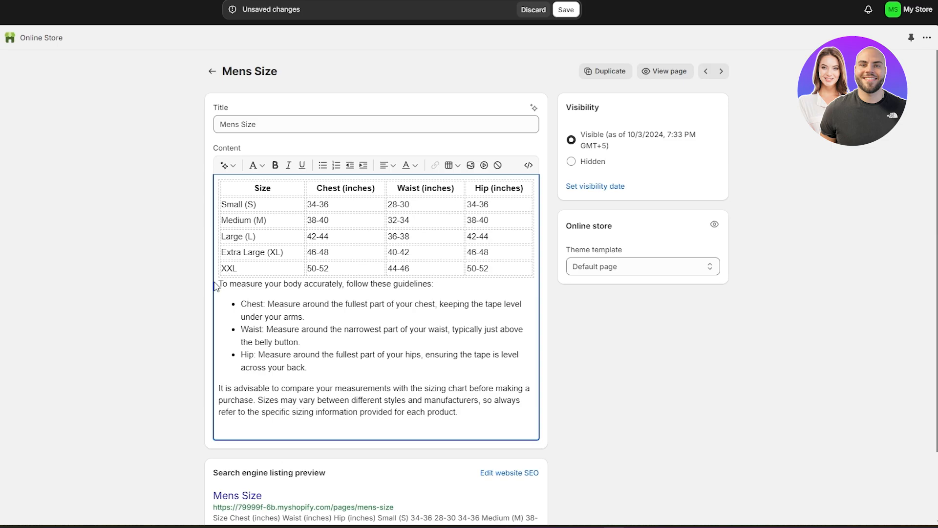
drag(217, 283, 376, 370)
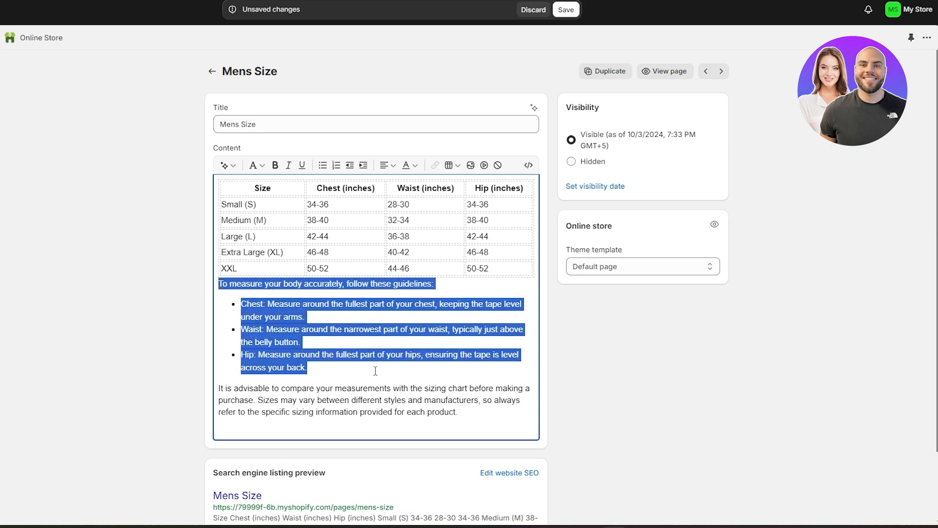
click(290, 387)
drag(474, 416, 202, 391)
key(BackSpace)
key(BackSpace)
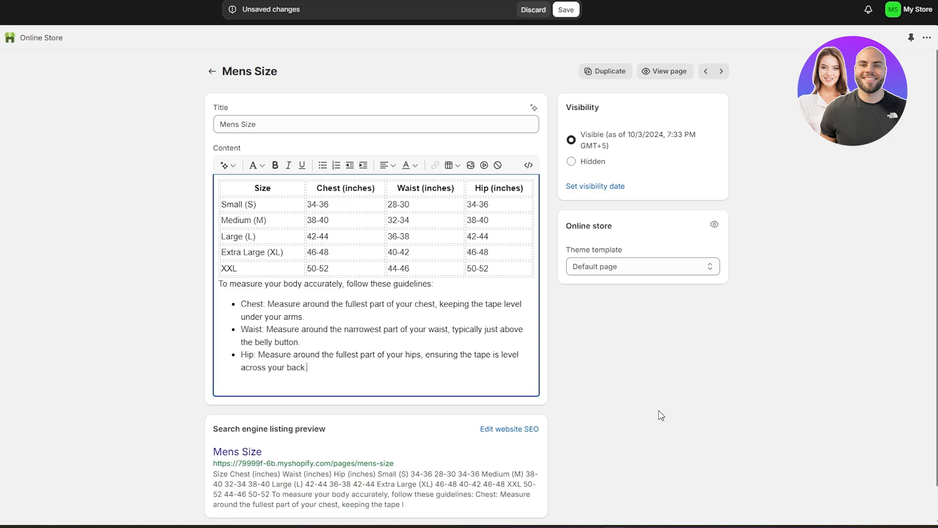
Step: Save the Mens Size page and check its new size chart in the Chequered Red Shirt product preview
click(661, 415)
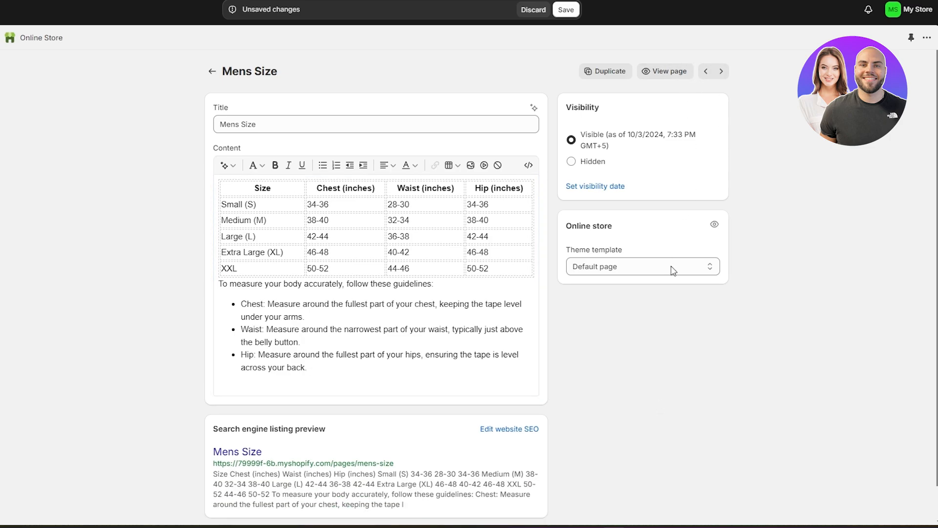
scroll(541, 435, down, 1)
click(566, 9)
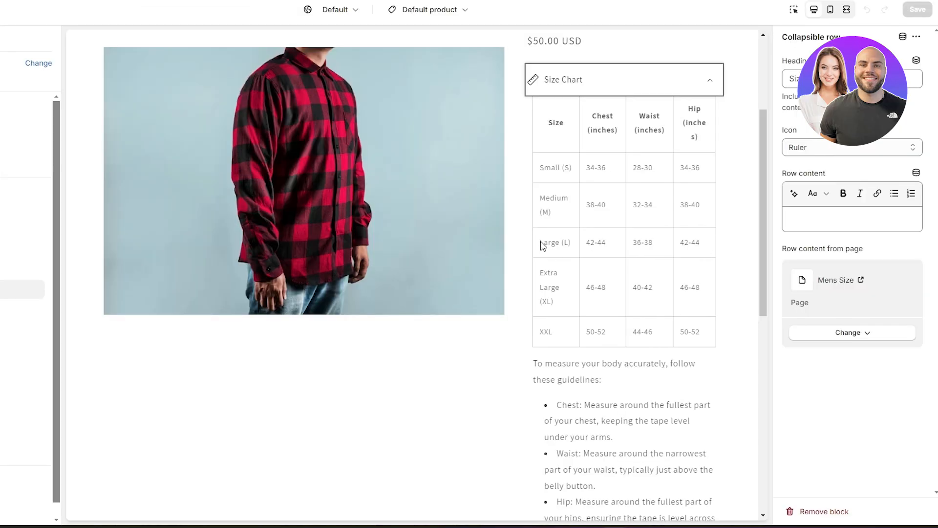
scroll(656, 270, up, 2)
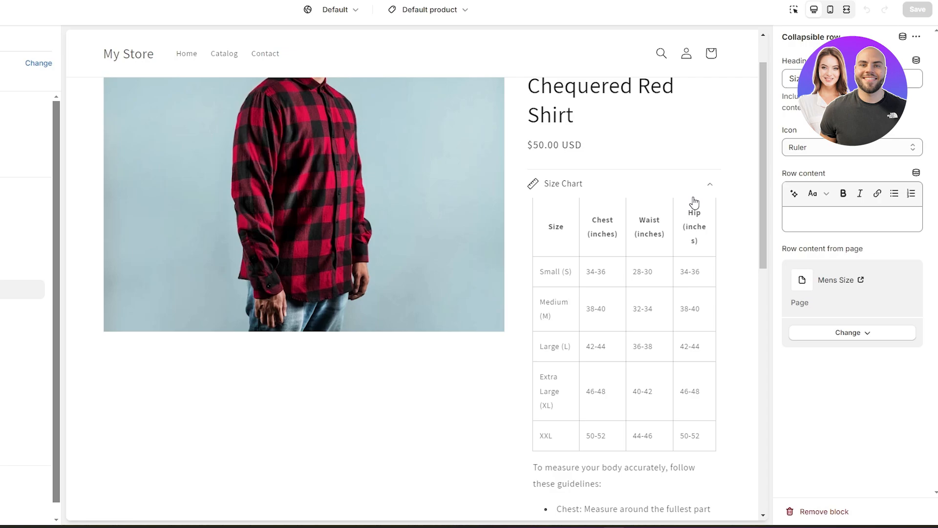
scroll(711, 186, down, 1)
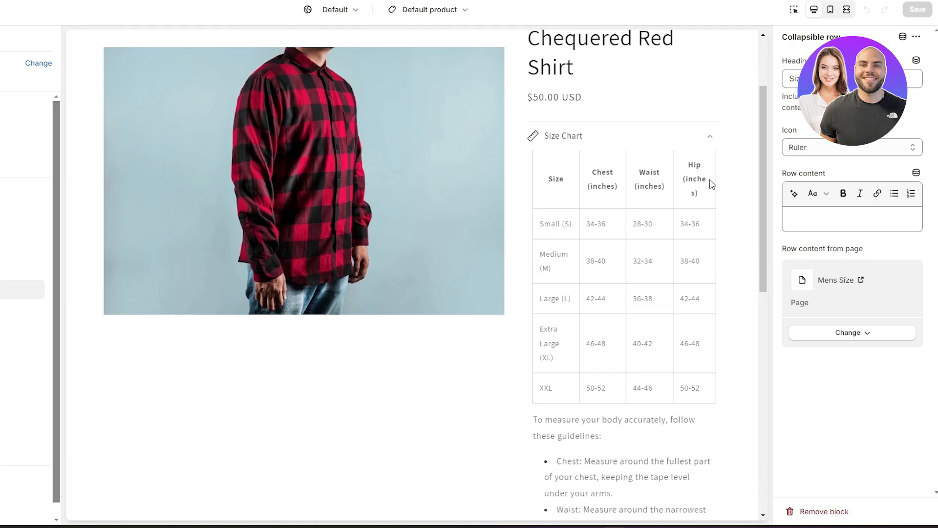
scroll(711, 185, down, 5)
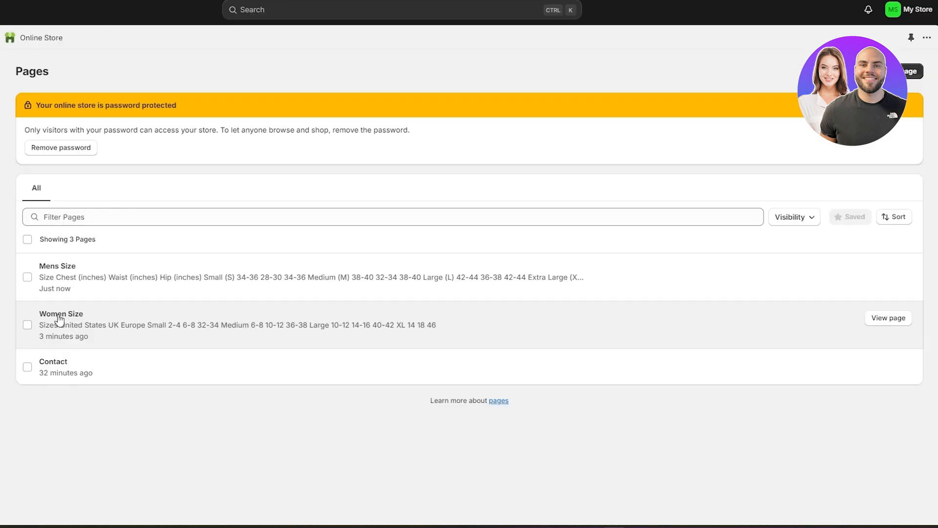
Step: Open the Women Size page and delete all of its content
click(59, 319)
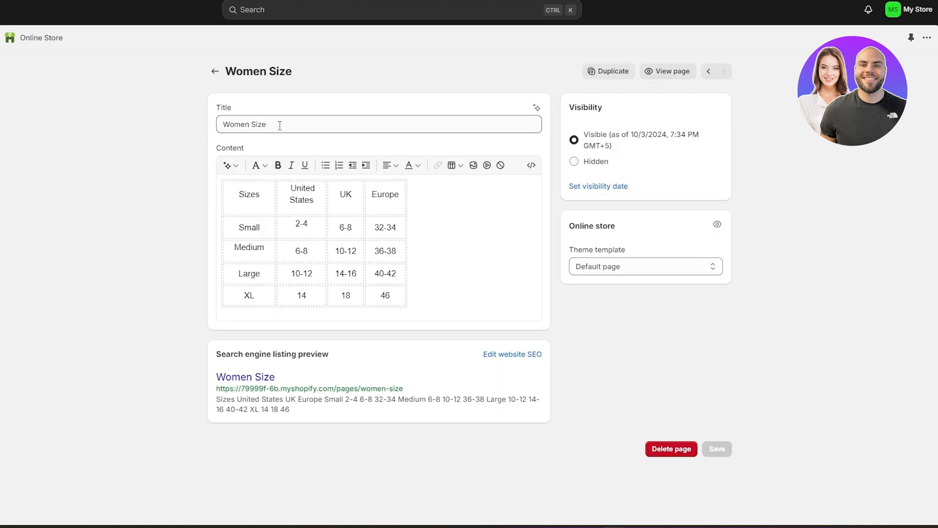
click(446, 245)
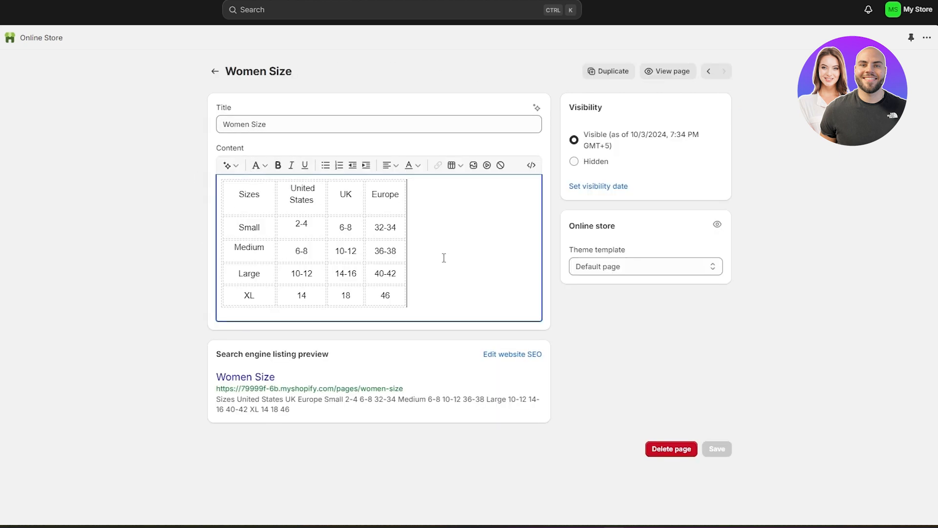
key(ctrl+a)
key(Delete)
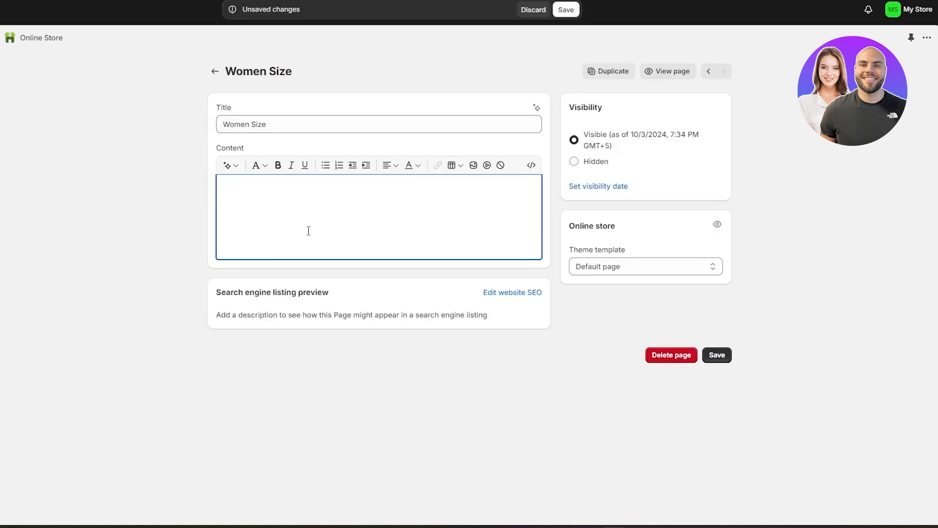
Step: Generate page content about "Womens Size Chart" in the Expert tone and keep it as the Women Size page's content
click(227, 165)
text(Womens Size Chart)
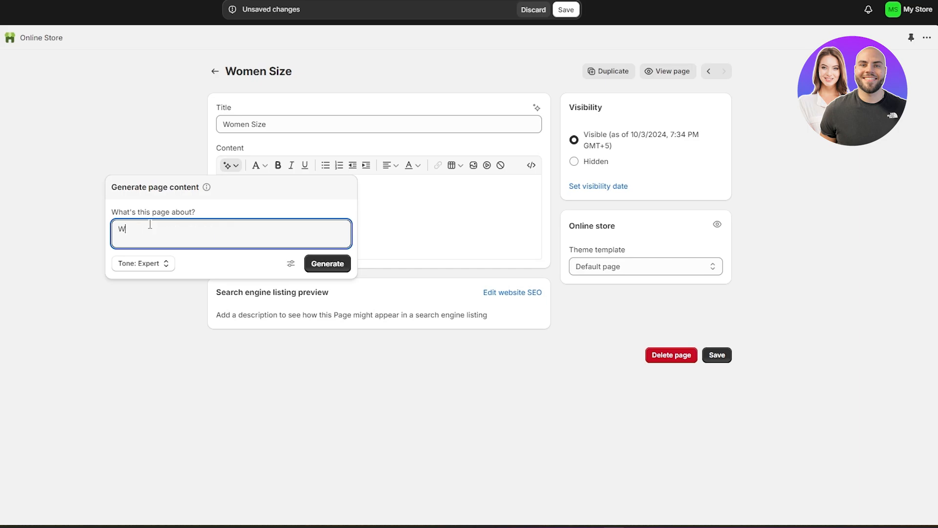
click(327, 266)
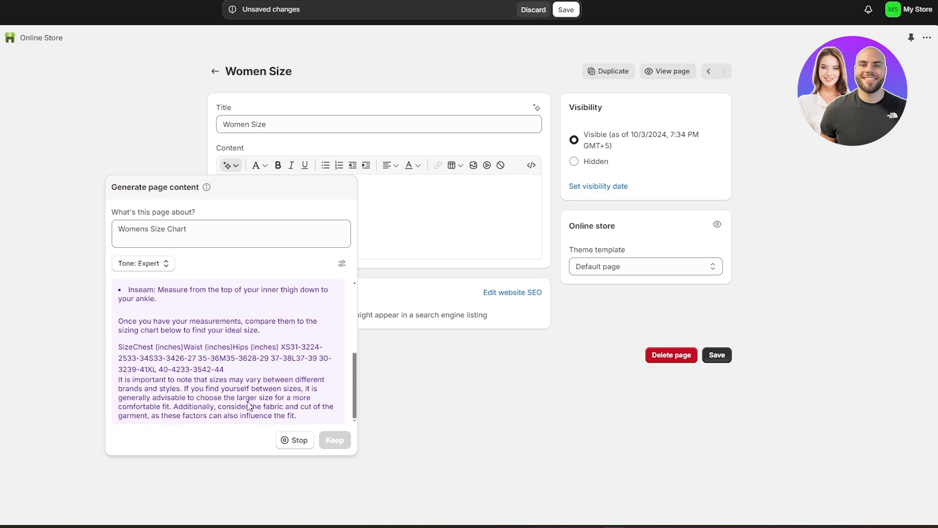
scroll(264, 347, up, 5)
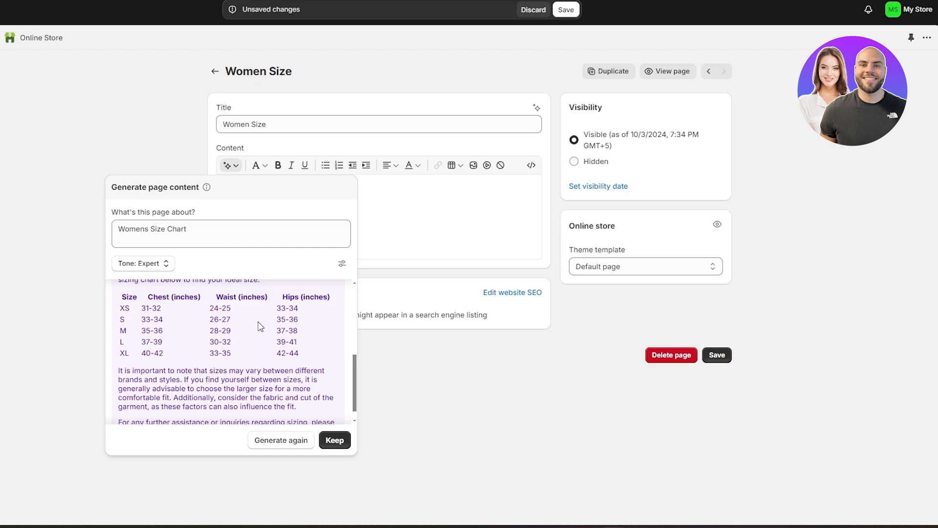
click(334, 440)
Step: Review the generated introduction, measuring guidelines, size table and closing paragraphs, and save the Women Size page
scroll(313, 315, down, 3)
scroll(267, 382, up, 3)
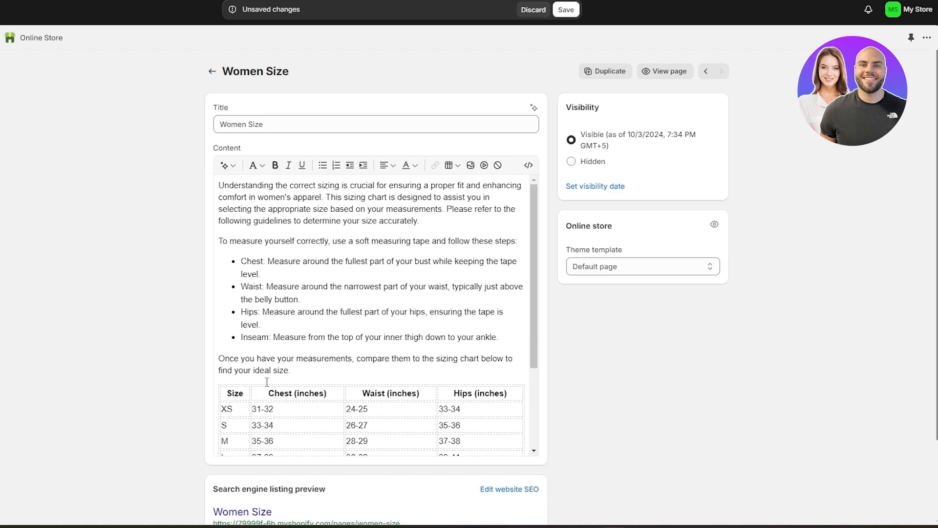
scroll(286, 289, down, 3)
scroll(292, 300, up, 3)
triple_click(391, 211)
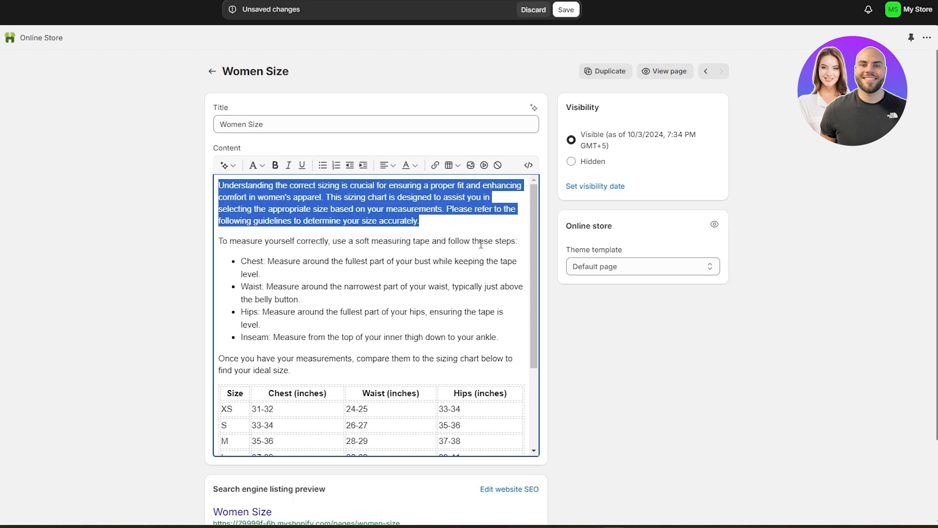
scroll(440, 254, down, 3)
scroll(385, 262, down, 3)
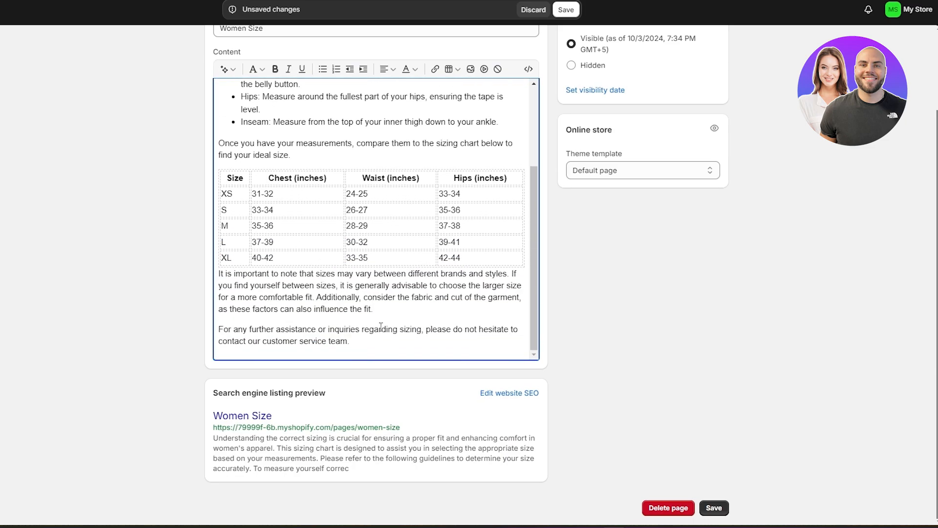
drag(350, 340, 220, 329)
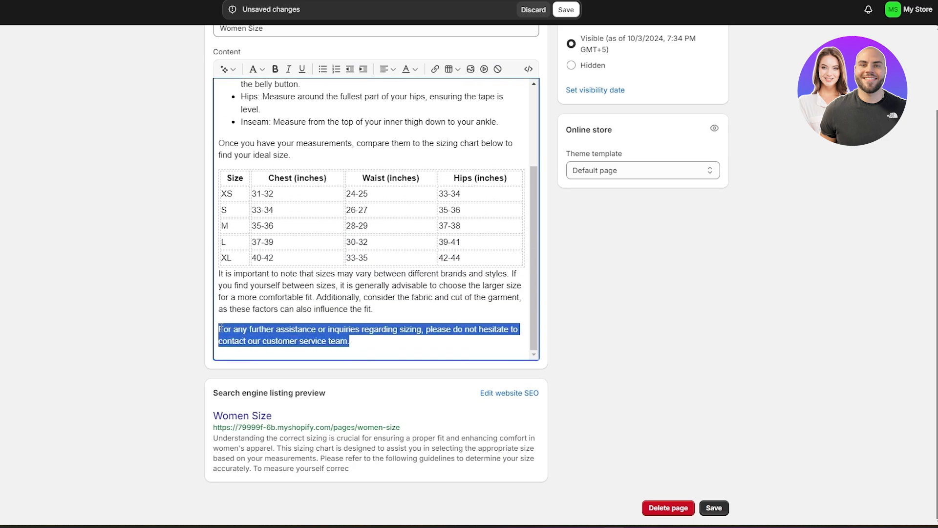
scroll(619, 307, up, 3)
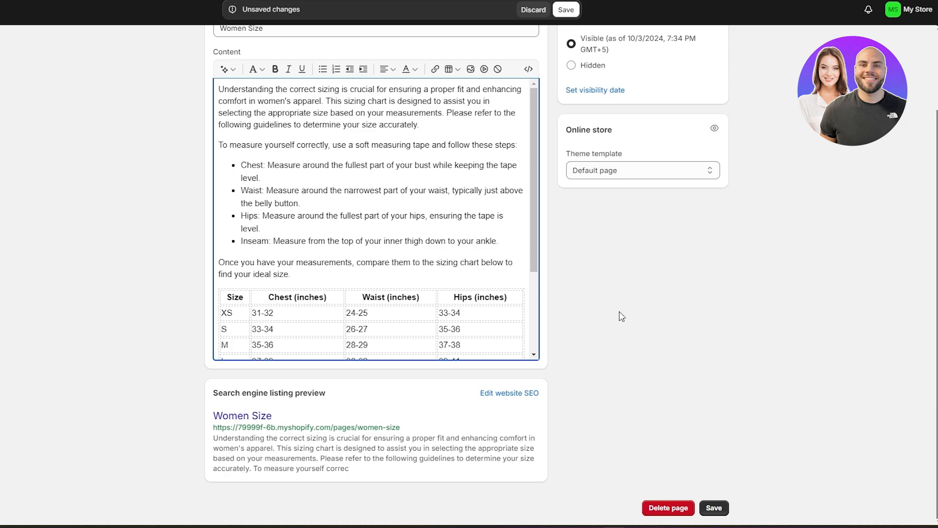
scroll(620, 312, down, 3)
click(655, 299)
click(715, 508)
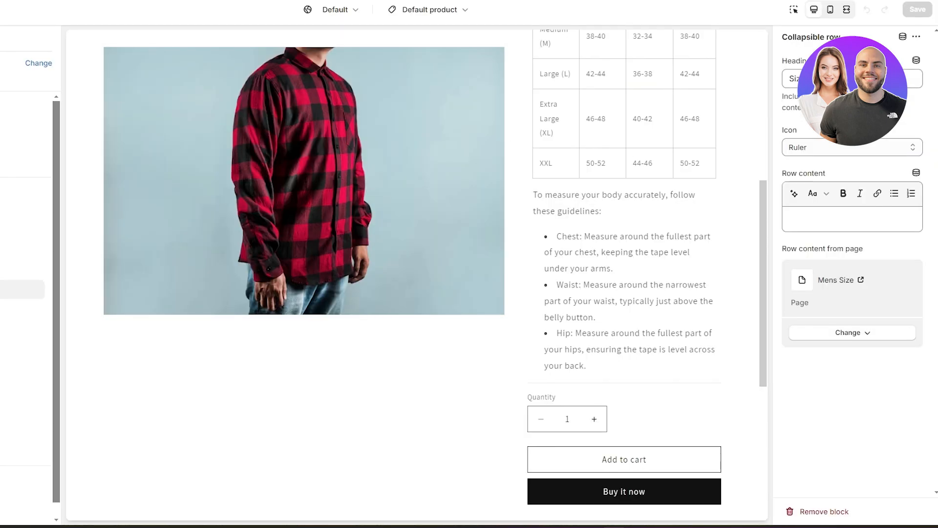
Step: In the theme editor, switch the preview from the Chequered Red Shirt to the Floral White Top product through the store catalog
scroll(226, 138, up, 3)
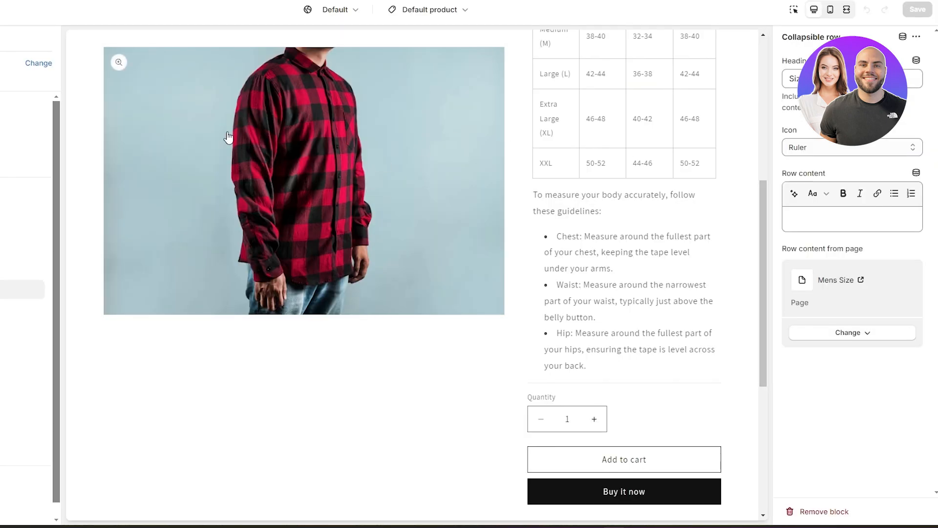
scroll(480, 82, down, 5)
scroll(527, 253, up, 3)
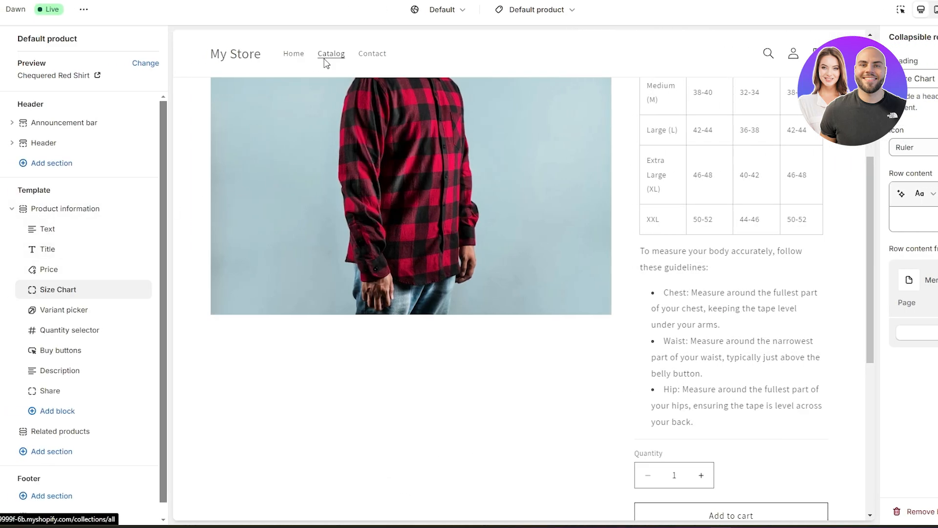
click(326, 64)
scroll(634, 279, down, 1)
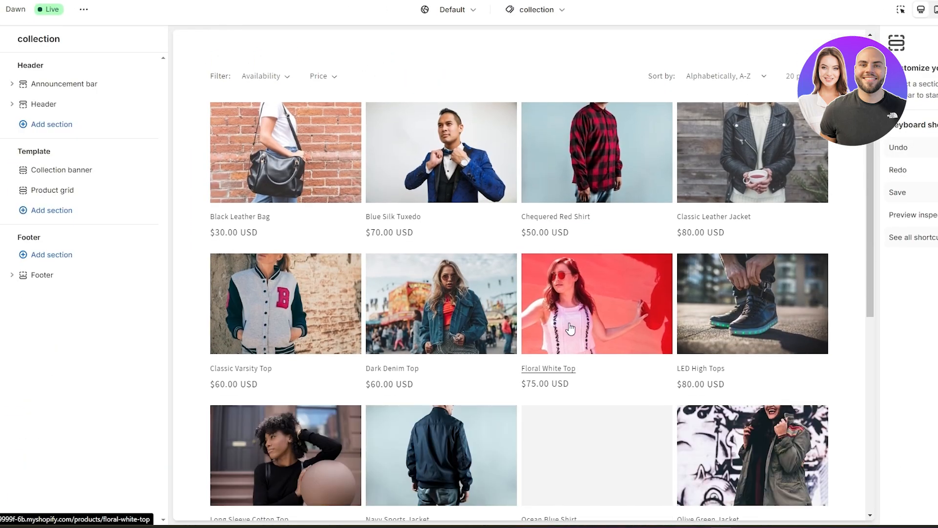
click(569, 321)
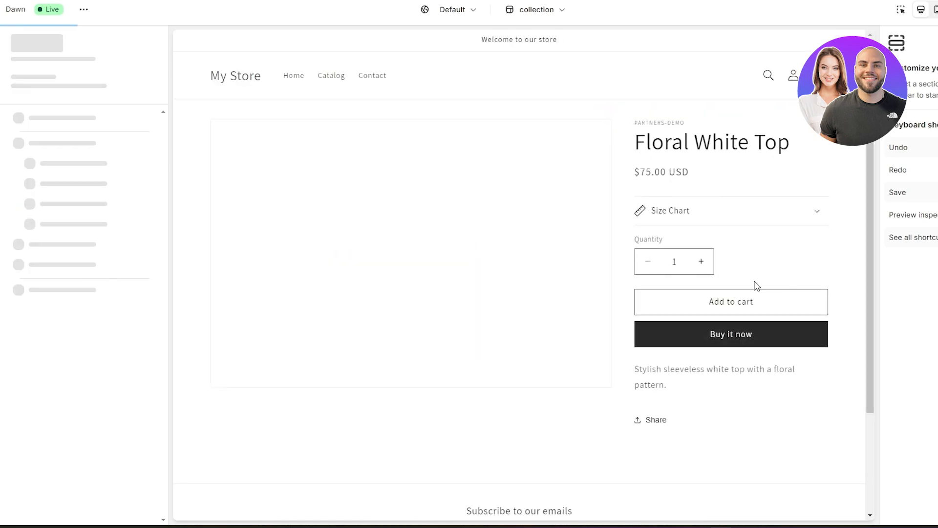
Step: Expand the Size Chart row on the Floral White Top preview and check which size chart it shows
click(753, 216)
scroll(753, 216, down, 3)
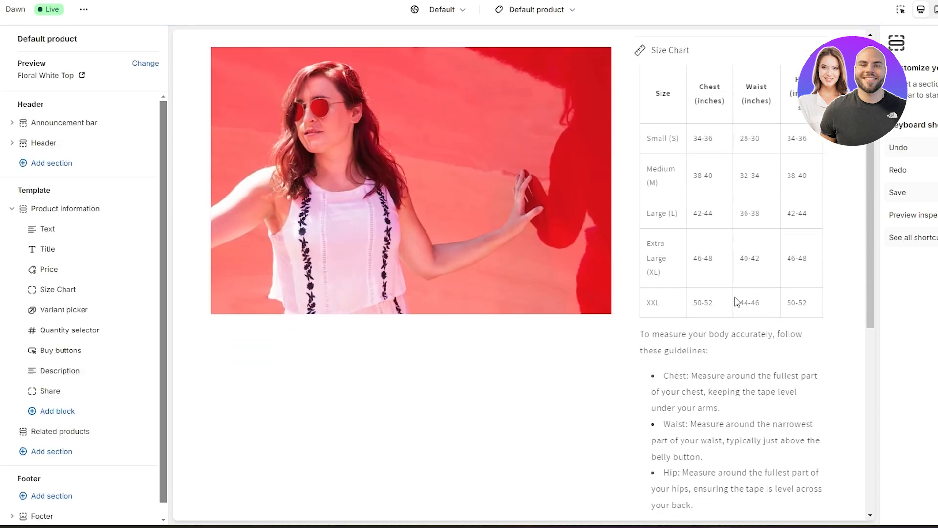
scroll(755, 200, up, 3)
click(822, 217)
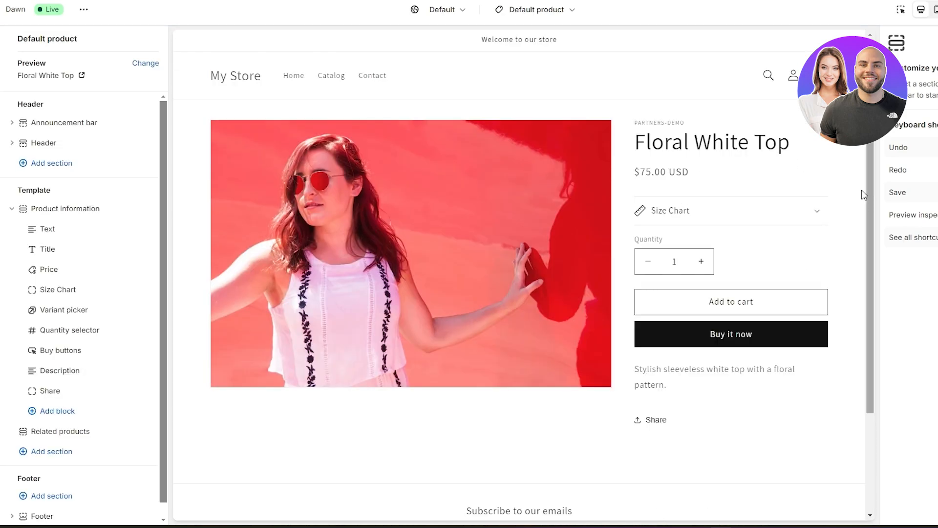
click(770, 211)
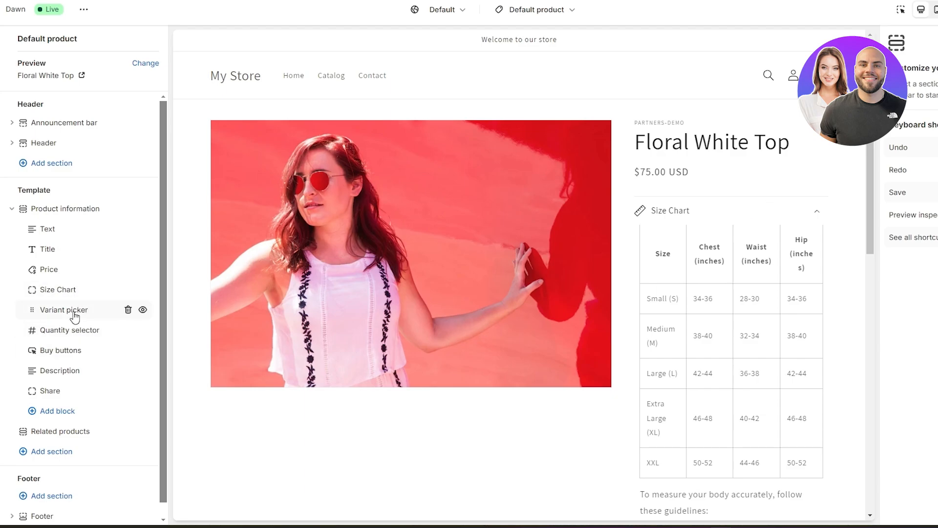
Step: Change the Size Chart block's row content page to Women Size
click(69, 289)
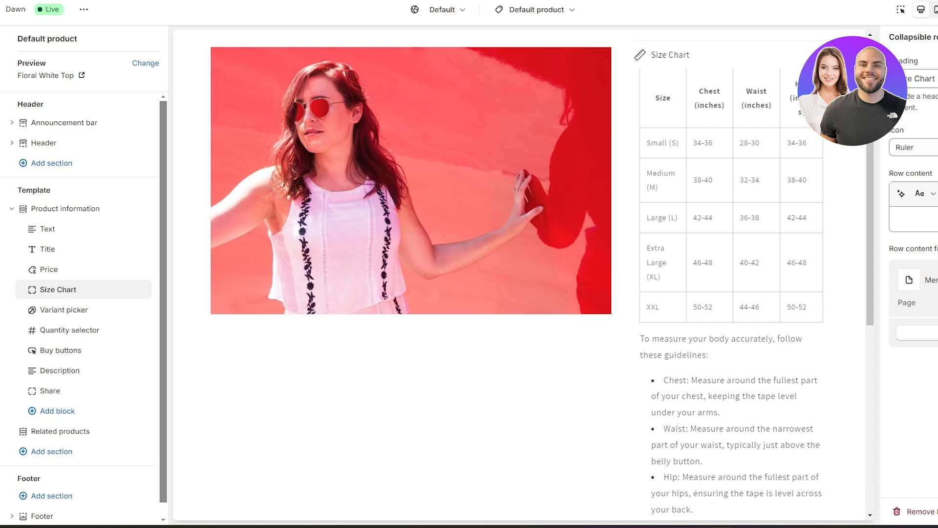
click(929, 333)
click(926, 355)
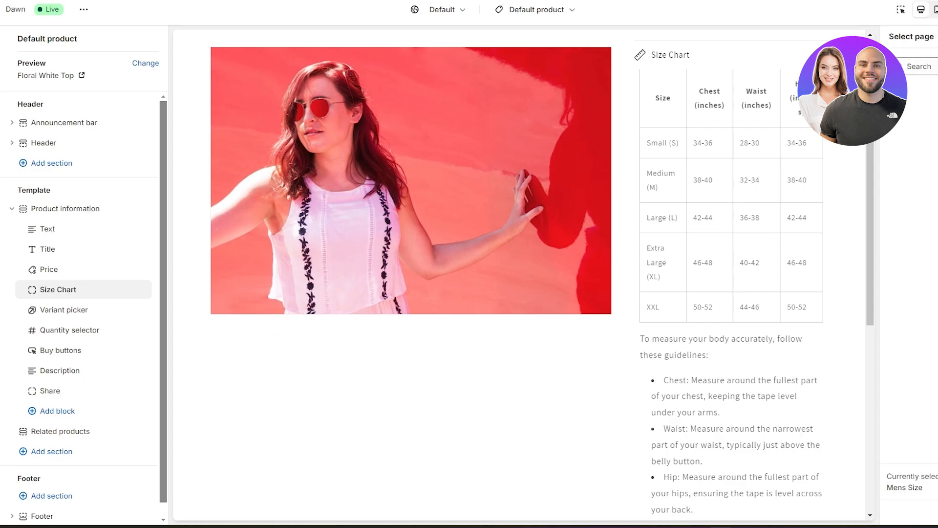
click(910, 197)
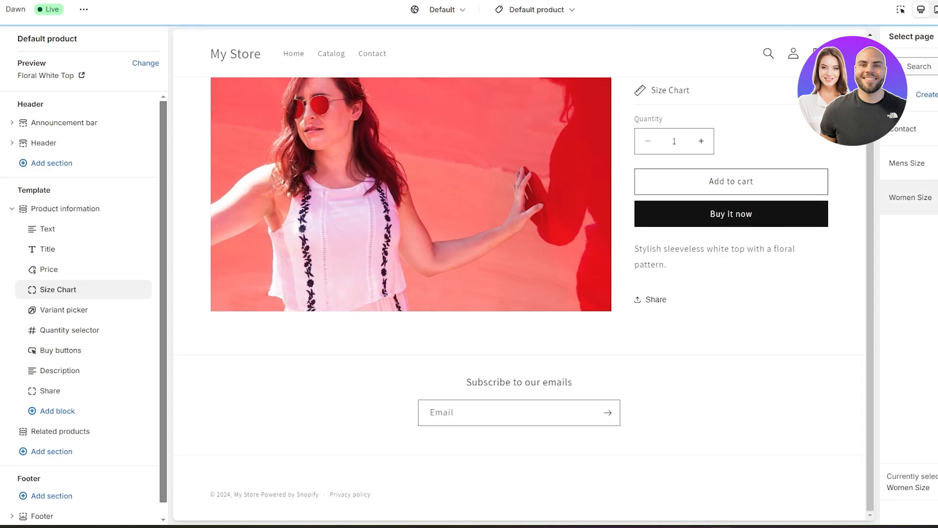
Step: Examine the women's sizing content in the Floral White Top's Size Chart row and collapse the row
click(780, 209)
scroll(723, 306, down, 5)
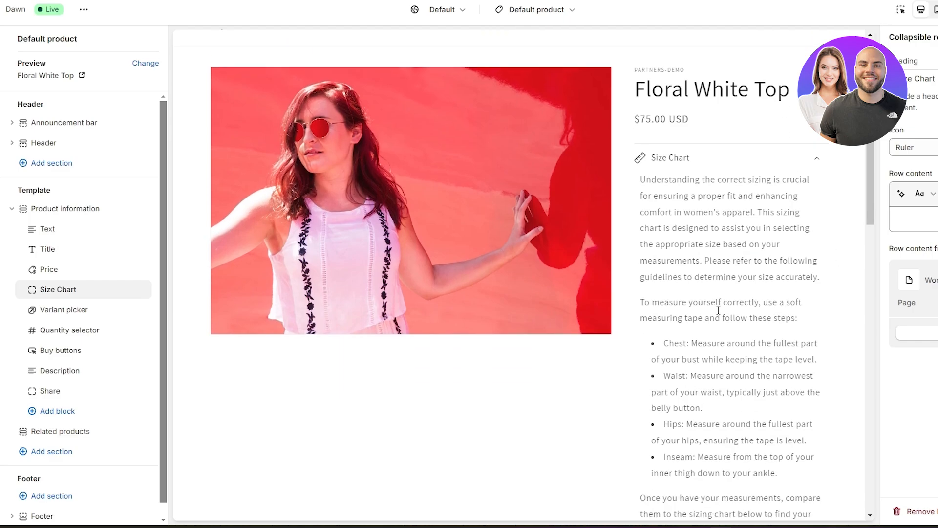
scroll(721, 313, down, 3)
scroll(723, 310, up, 10)
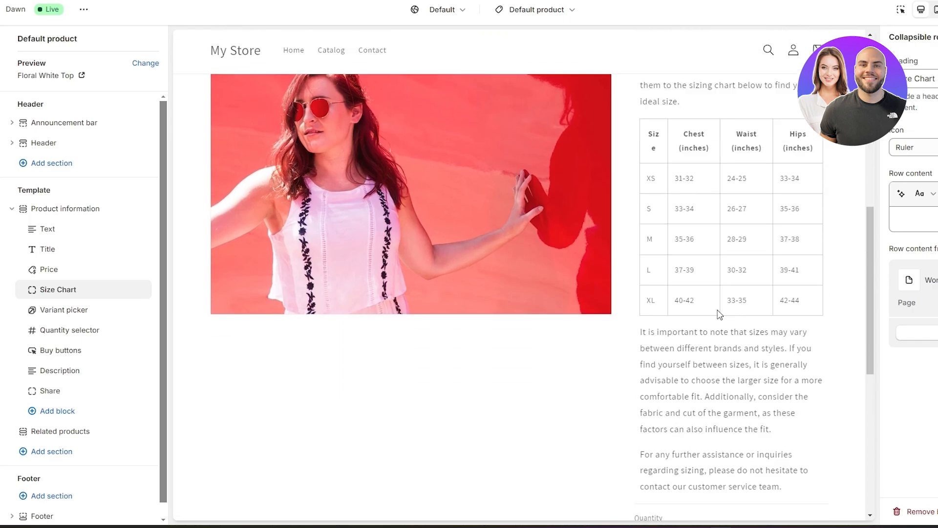
click(815, 212)
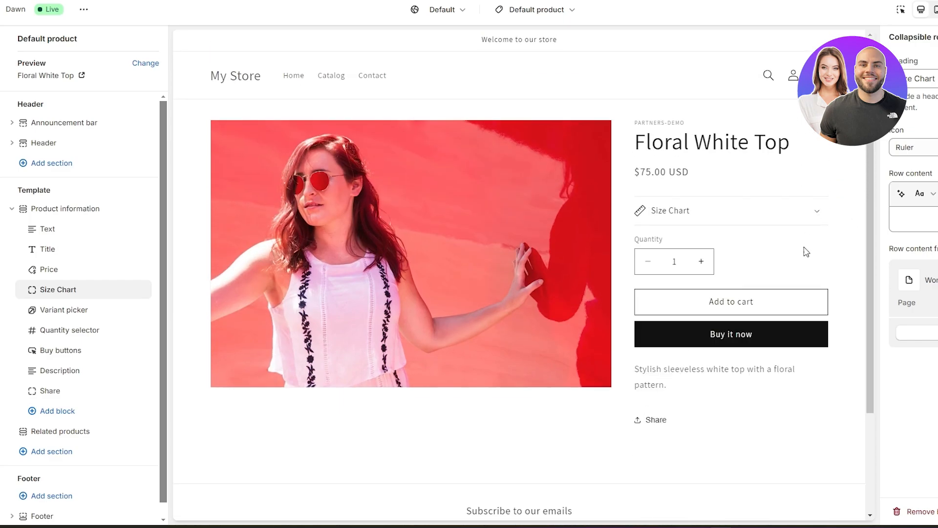